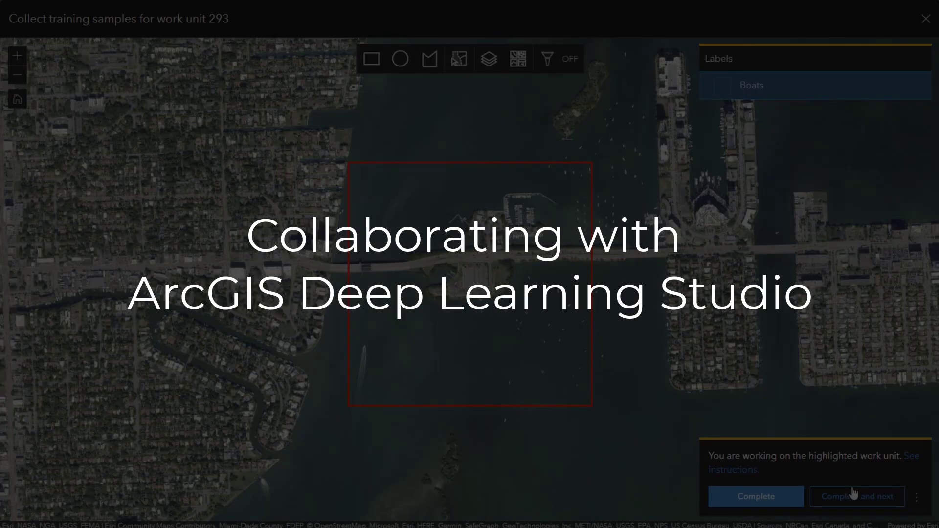
Switch to the polygon tool and outline the first docked boats as Boats samples
{"action": "scroll", "coordinate": [543, 173], "scroll_direction": "up", "scroll_amount": 3}
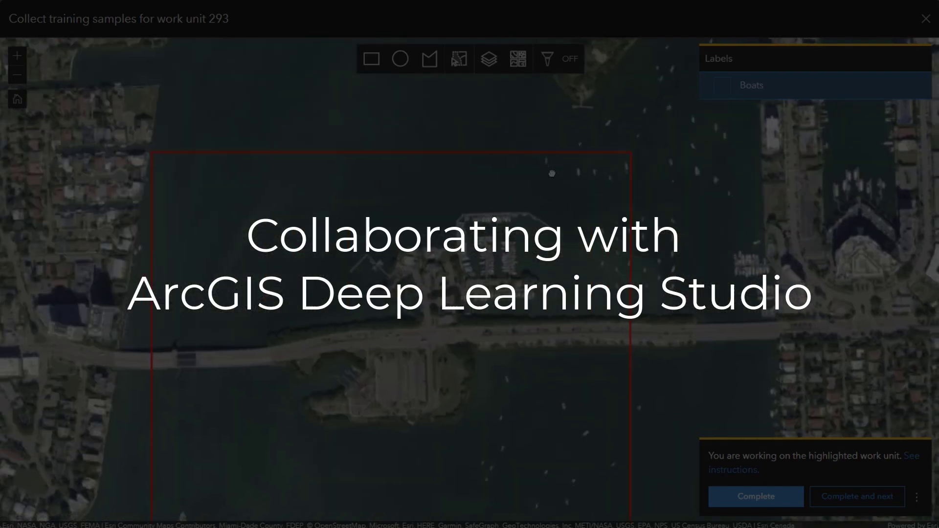
{"action": "left_click", "coordinate": [429, 61]}
{"action": "left_click", "coordinate": [587, 168]}
{"action": "left_click", "coordinate": [597, 168]}
{"action": "left_click", "coordinate": [598, 187]}
{"action": "double_click", "coordinate": [589, 187]}
{"action": "left_click", "coordinate": [620, 169]}
{"action": "left_click", "coordinate": [629, 170]}
{"action": "left_click", "coordinate": [630, 187]}
{"action": "double_click", "coordinate": [620, 187]}
{"action": "left_click", "coordinate": [652, 181]}
{"action": "left_click", "coordinate": [660, 181]}
{"action": "double_click", "coordinate": [658, 197]}
{"action": "left_click", "coordinate": [685, 156]}
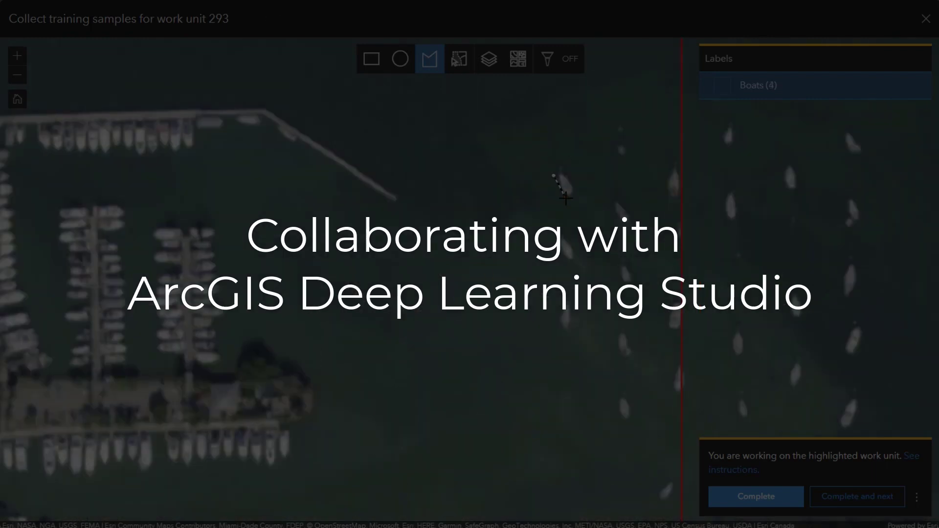
{"action": "double_click", "coordinate": [566, 197]}
{"action": "left_click", "coordinate": [611, 202]}
{"action": "left_click", "coordinate": [618, 198]}
{"action": "left_click", "coordinate": [630, 216]}
{"action": "double_click", "coordinate": [621, 220]}
{"action": "left_click", "coordinate": [668, 163]}
{"action": "left_click", "coordinate": [682, 162]}
{"action": "left_click", "coordinate": [682, 198]}
{"action": "double_click", "coordinate": [666, 199]}
Outline the remaining boats moored further down the docks
{"action": "left_click", "coordinate": [568, 264]}
{"action": "double_click", "coordinate": [578, 255]}
{"action": "left_click", "coordinate": [617, 264]}
{"action": "left_click", "coordinate": [629, 262]}
{"action": "left_click", "coordinate": [633, 285]}
{"action": "double_click", "coordinate": [622, 286]}
{"action": "left_click", "coordinate": [560, 330]}
{"action": "left_click", "coordinate": [571, 333]}
{"action": "double_click", "coordinate": [562, 306]}
{"action": "left_click", "coordinate": [615, 335]}
{"action": "left_click", "coordinate": [631, 360]}
{"action": "double_click", "coordinate": [621, 362]}
{"action": "left_click", "coordinate": [617, 396]}
{"action": "left_click", "coordinate": [620, 424]}
{"action": "left_click", "coordinate": [635, 423]}
{"action": "double_click", "coordinate": [631, 398]}
{"action": "left_click", "coordinate": [669, 300]}
{"action": "left_click", "coordinate": [685, 301]}
{"action": "left_click", "coordinate": [684, 333]}
{"action": "double_click", "coordinate": [668, 333]}
{"action": "left_click", "coordinate": [676, 364]}
{"action": "left_click", "coordinate": [689, 367]}
{"action": "double_click", "coordinate": [675, 396]}
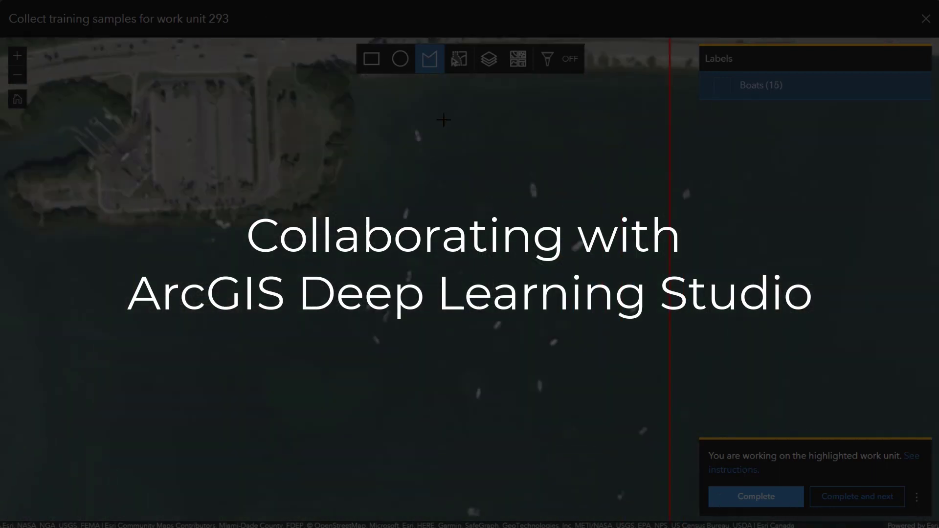
Outline the boats out on the open water
{"action": "left_click", "coordinate": [386, 120]}
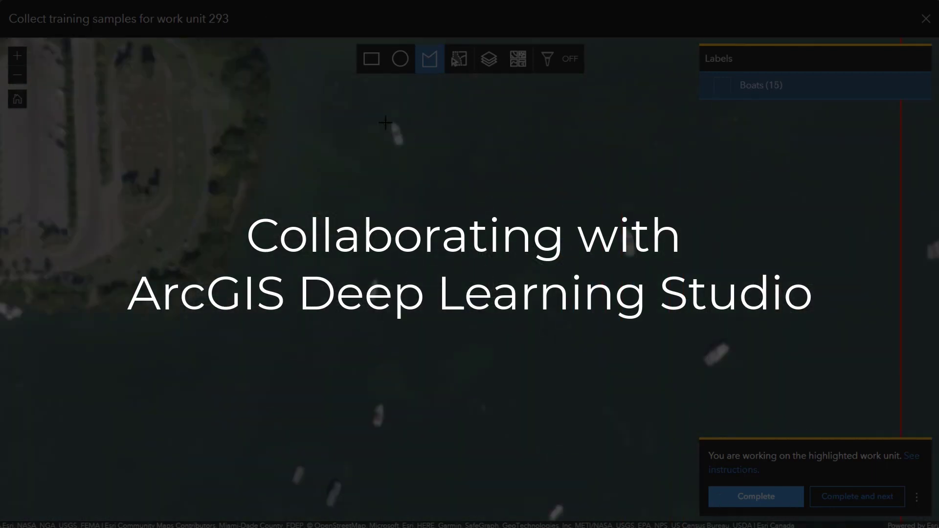
{"action": "left_click", "coordinate": [400, 116]}
{"action": "left_click", "coordinate": [406, 146]}
{"action": "double_click", "coordinate": [393, 148]}
{"action": "left_click", "coordinate": [371, 274]}
{"action": "left_click", "coordinate": [363, 299]}
{"action": "left_click", "coordinate": [379, 301]}
{"action": "double_click", "coordinate": [376, 278]}
{"action": "left_click", "coordinate": [619, 240]}
{"action": "left_click", "coordinate": [630, 226]}
{"action": "left_click", "coordinate": [636, 258]}
{"action": "double_click", "coordinate": [624, 261]}
{"action": "left_click", "coordinate": [719, 337]}
{"action": "left_click", "coordinate": [701, 356]}
{"action": "left_click", "coordinate": [715, 372]}
{"action": "double_click", "coordinate": [732, 351]}
{"action": "left_click", "coordinate": [373, 400]}
{"action": "left_click", "coordinate": [369, 428]}
{"action": "left_click", "coordinate": [386, 431]}
{"action": "double_click", "coordinate": [390, 402]}
{"action": "left_click", "coordinate": [292, 462]}
{"action": "left_click", "coordinate": [289, 486]}
{"action": "left_click", "coordinate": [301, 490]}
{"action": "double_click", "coordinate": [307, 467]}
{"action": "left_click", "coordinate": [333, 478]}
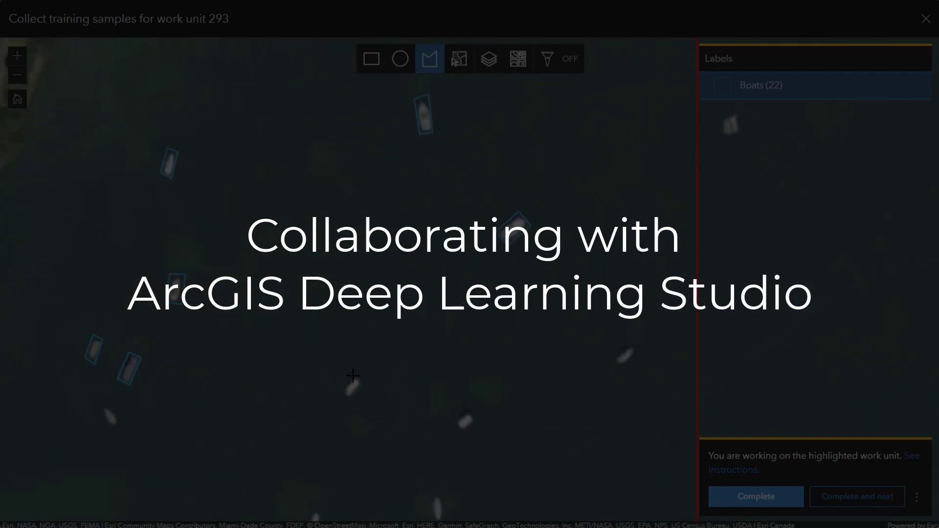
{"action": "left_click", "coordinate": [354, 375]}
{"action": "left_click", "coordinate": [341, 393]}
{"action": "left_click", "coordinate": [349, 402]}
{"action": "double_click", "coordinate": [363, 383]}
Outline the scattered boats across the rest of the view
{"action": "left_click", "coordinate": [110, 405]}
{"action": "left_click", "coordinate": [100, 409]}
{"action": "left_click", "coordinate": [109, 430]}
{"action": "double_click", "coordinate": [119, 424]}
{"action": "left_click", "coordinate": [466, 409]}
{"action": "left_click", "coordinate": [454, 424]}
{"action": "left_click", "coordinate": [459, 435]}
{"action": "double_click", "coordinate": [474, 419]}
{"action": "left_click", "coordinate": [628, 344]}
{"action": "left_click", "coordinate": [593, 360]}
{"action": "left_click", "coordinate": [611, 363]}
{"action": "double_click", "coordinate": [635, 352]}
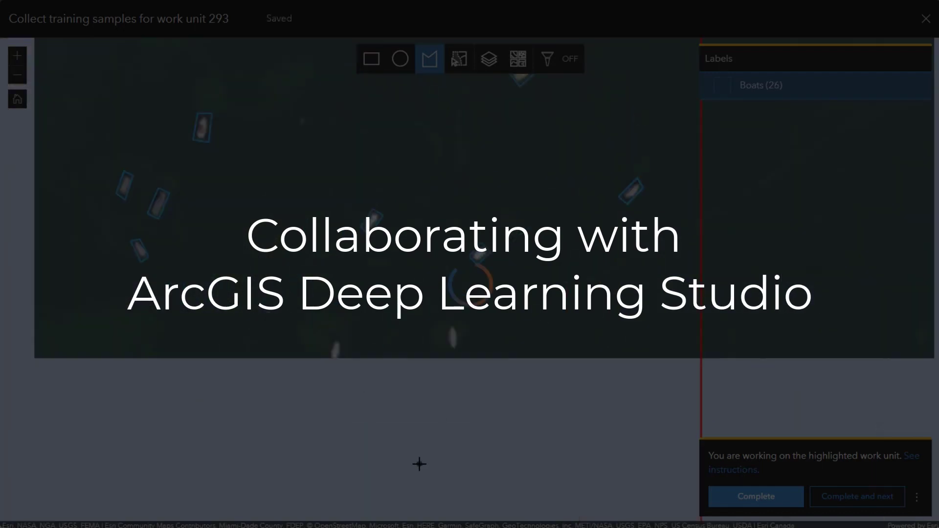
{"action": "left_click", "coordinate": [321, 334]}
{"action": "left_click", "coordinate": [320, 360]}
{"action": "left_click", "coordinate": [336, 362]}
{"action": "double_click", "coordinate": [339, 335]}
{"action": "left_click", "coordinate": [445, 318]}
{"action": "left_click", "coordinate": [446, 346]}
{"action": "left_click", "coordinate": [462, 345]}
{"action": "double_click", "coordinate": [460, 317]}
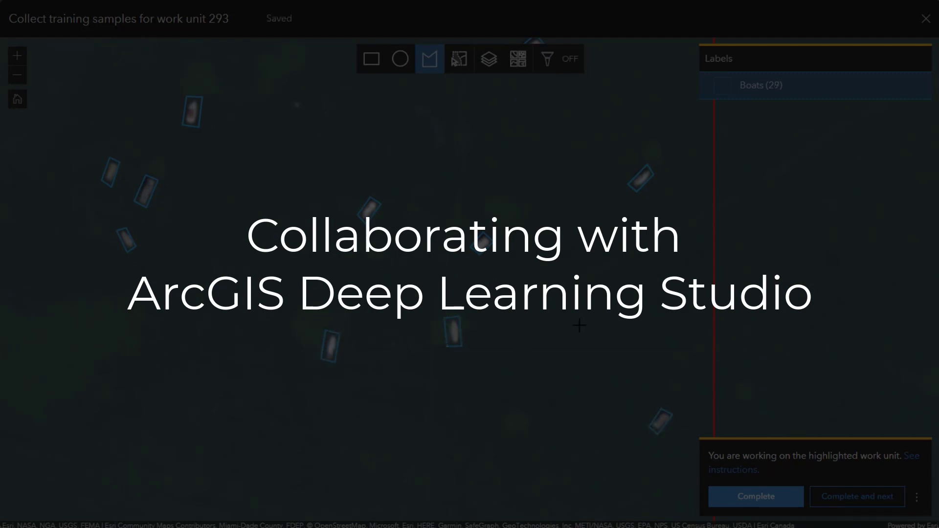
{"action": "left_click", "coordinate": [655, 431]}
{"action": "double_click", "coordinate": [671, 424]}
Outline the last boats lower in the image and complete work unit 293
{"action": "scroll", "coordinate": [581, 421], "scroll_direction": "down", "scroll_amount": 3}
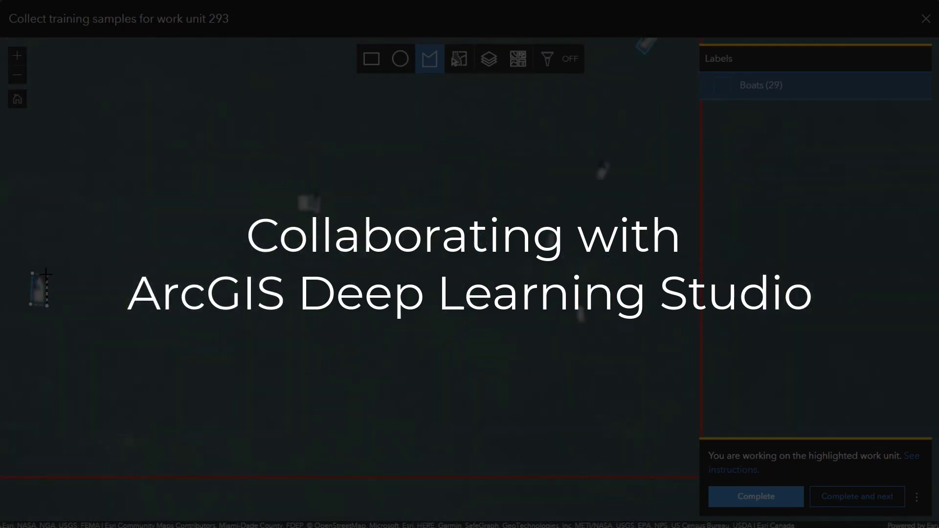
{"action": "left_click", "coordinate": [601, 155]}
{"action": "left_click", "coordinate": [617, 161]}
{"action": "left_click", "coordinate": [609, 185]}
{"action": "double_click", "coordinate": [591, 179]}
{"action": "left_click", "coordinate": [575, 302]}
{"action": "left_click", "coordinate": [587, 300]}
{"action": "double_click", "coordinate": [576, 328]}
{"action": "left_click", "coordinate": [295, 189]}
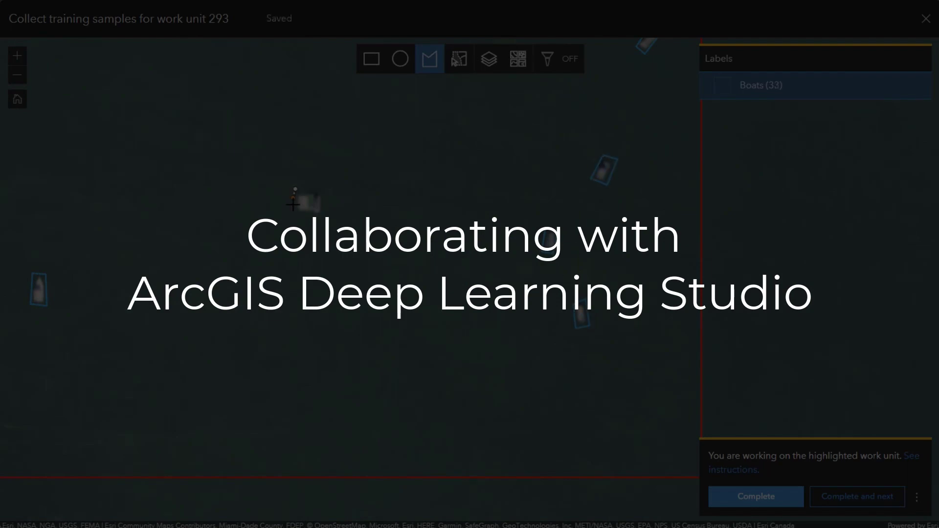
{"action": "left_click", "coordinate": [897, 496]}
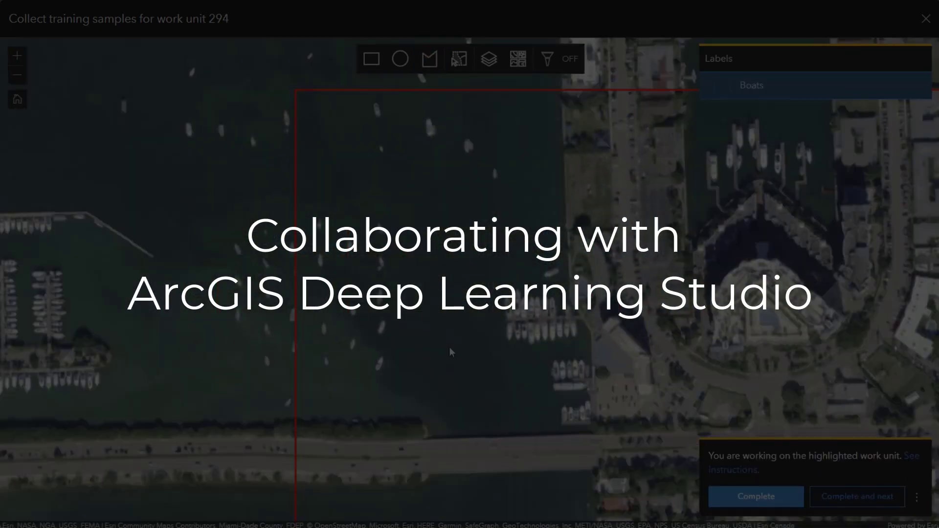
{"action": "left_click", "coordinate": [429, 59]}
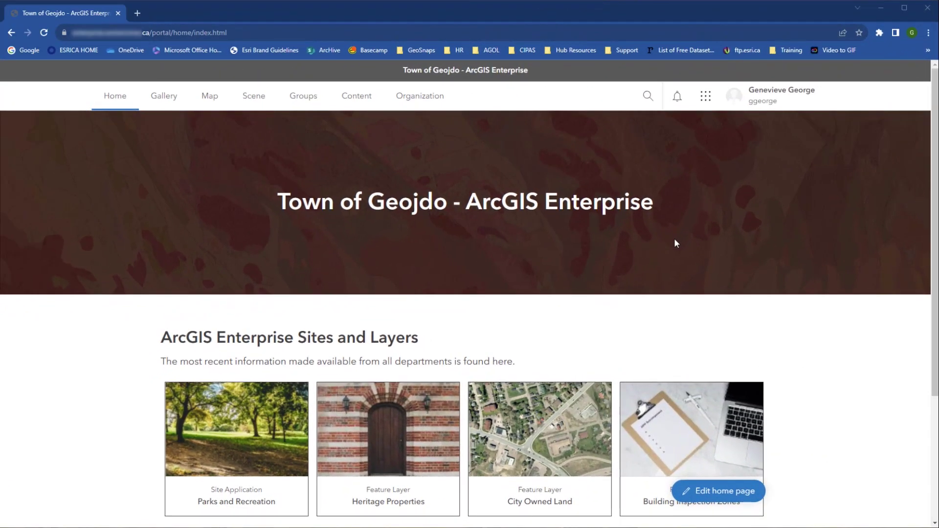
From the app launcher, create 'Pixel Classification Demo' as a Pixel classification project tagged deeplearningstudio
{"action": "left_click", "coordinate": [705, 95]}
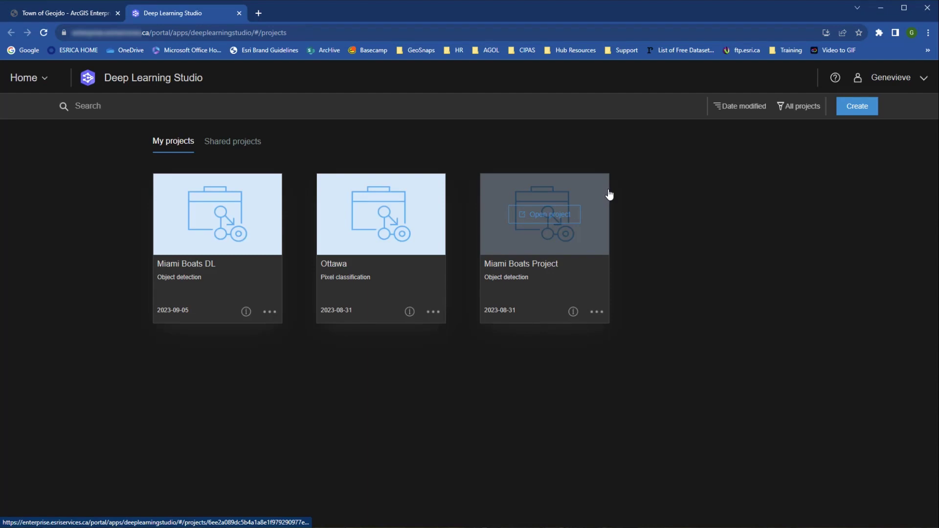
{"action": "left_click", "coordinate": [850, 112]}
{"action": "type", "text": "Pixel Classification Demo"}
{"action": "left_click", "coordinate": [365, 239]}
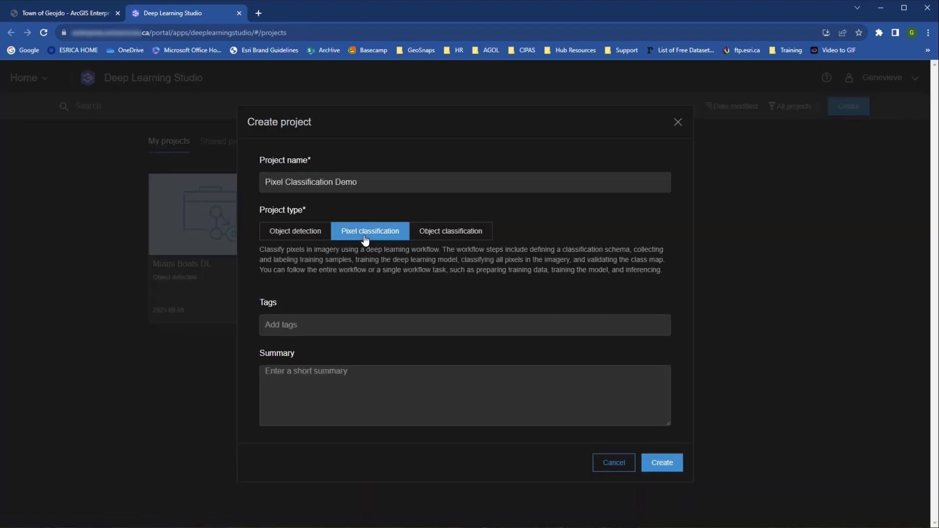
{"action": "left_click", "coordinate": [367, 327]}
{"action": "type", "text": "deeplearningstudio"}
{"action": "key", "text": "Return"}
{"action": "left_click", "coordinate": [665, 471]}
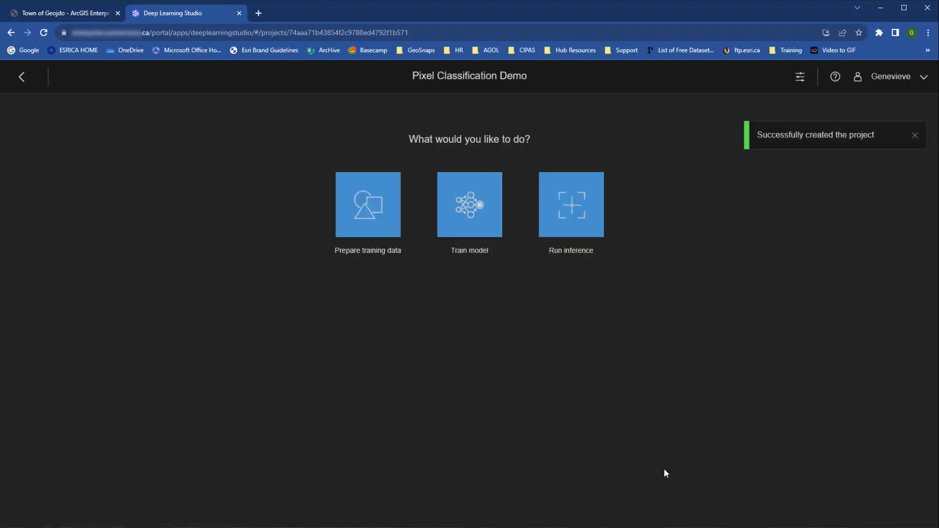
Start preparing training data and pick the Idaho imagery layer from Shared layers
{"action": "left_click", "coordinate": [381, 224]}
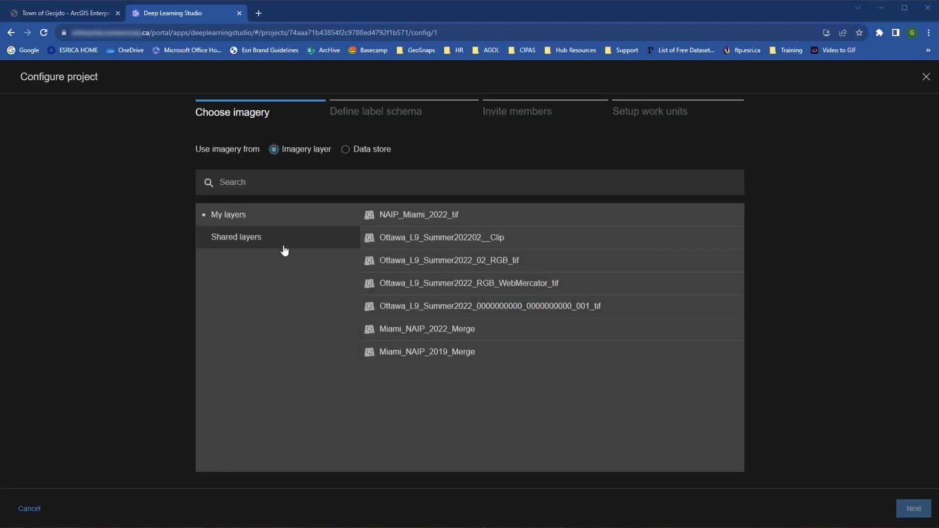
{"action": "left_click", "coordinate": [283, 249]}
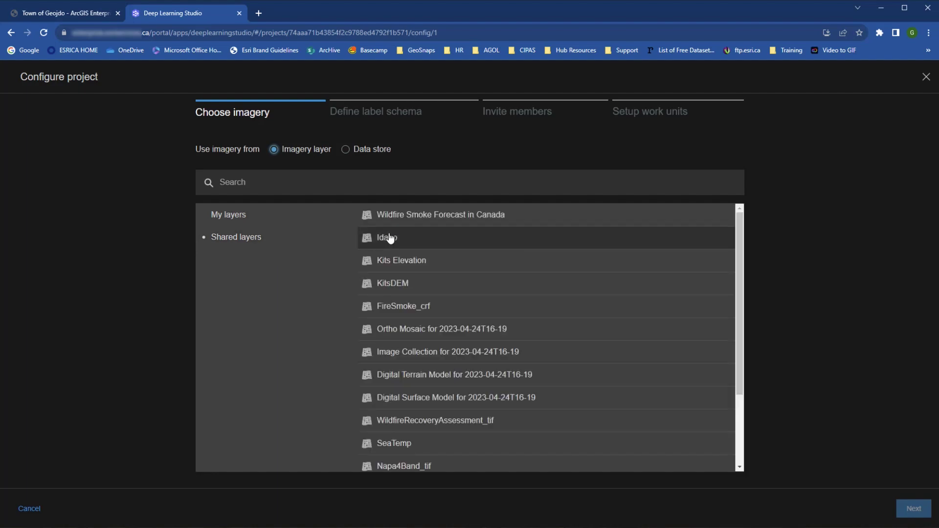
{"action": "left_click", "coordinate": [388, 237]}
Add Rock and Vegetation label classes to the schema, then continue to Invite members
{"action": "left_click", "coordinate": [914, 509]}
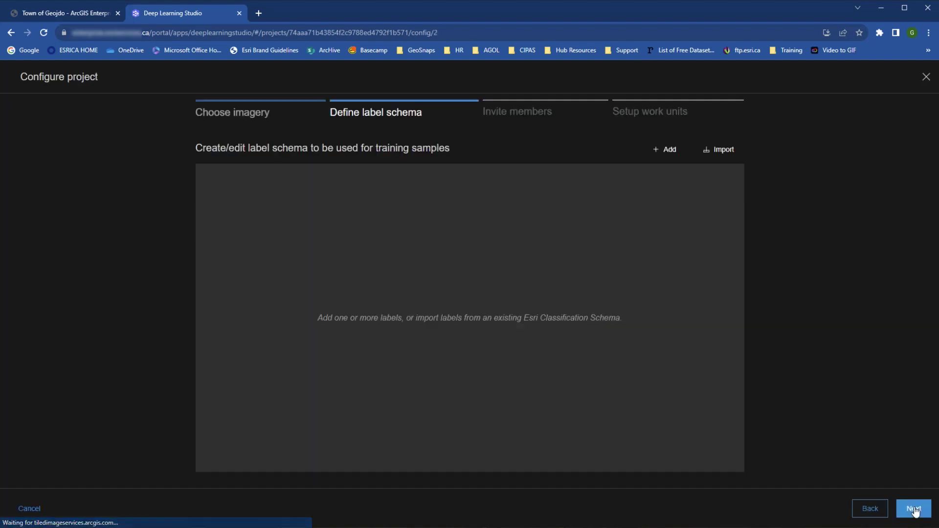
{"action": "left_click", "coordinate": [666, 150]}
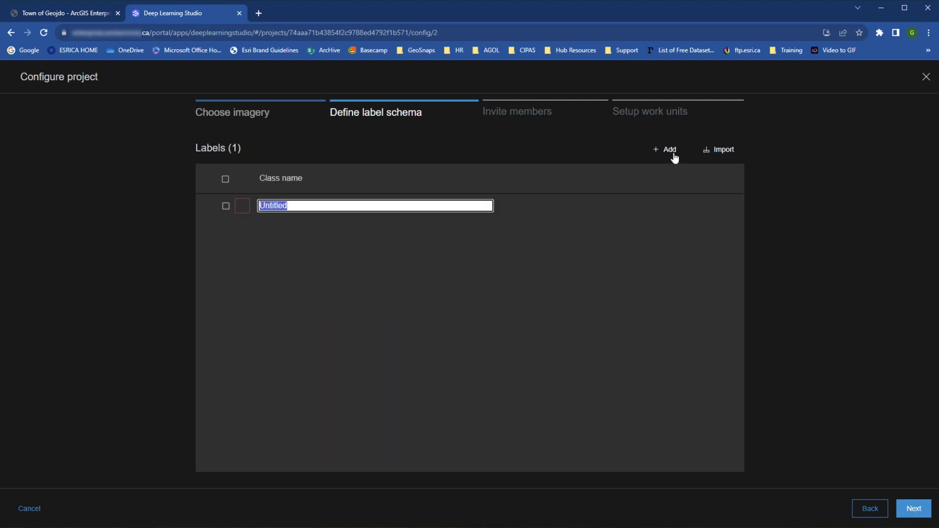
{"action": "type", "text": "Rock"}
{"action": "left_click", "coordinate": [674, 156]}
{"action": "type", "text": "Vegetation"}
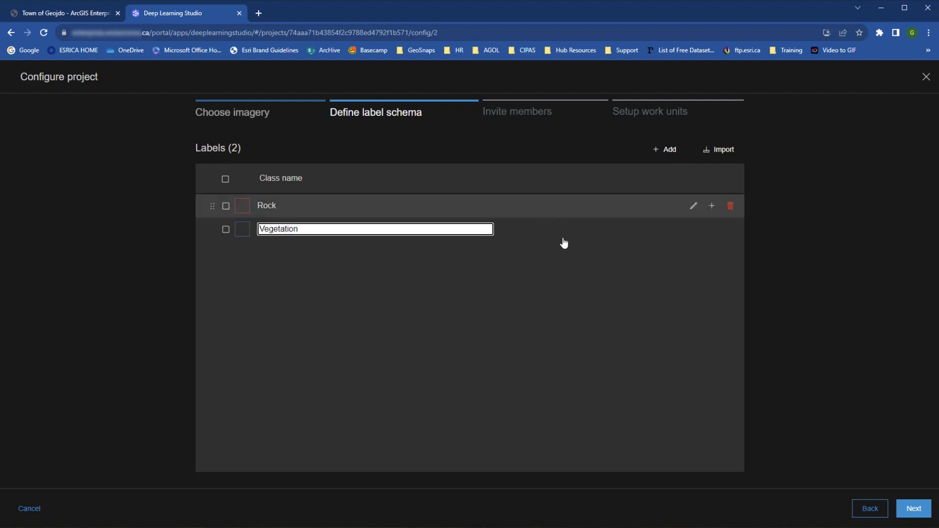
{"action": "left_click", "coordinate": [913, 508]}
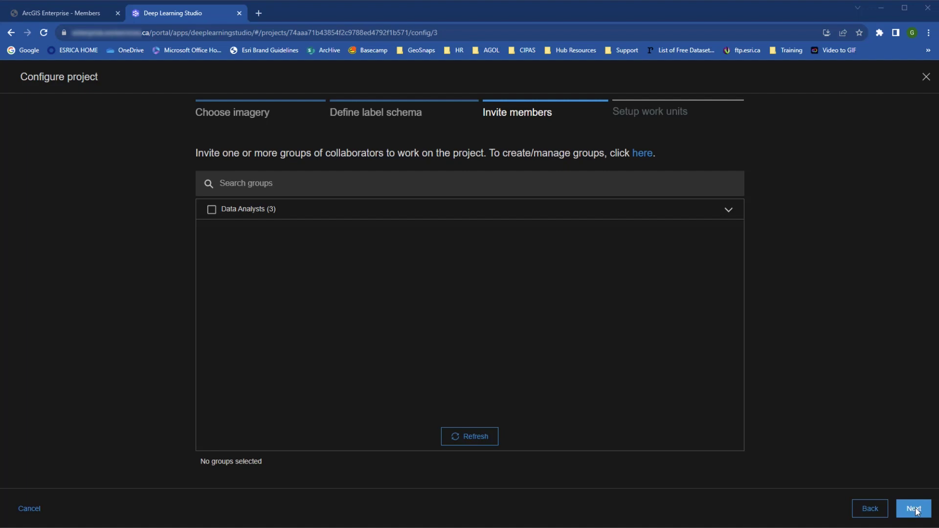
Open the portal's group management page in a new tab, then return to the project wizard
{"action": "left_click", "coordinate": [639, 156]}
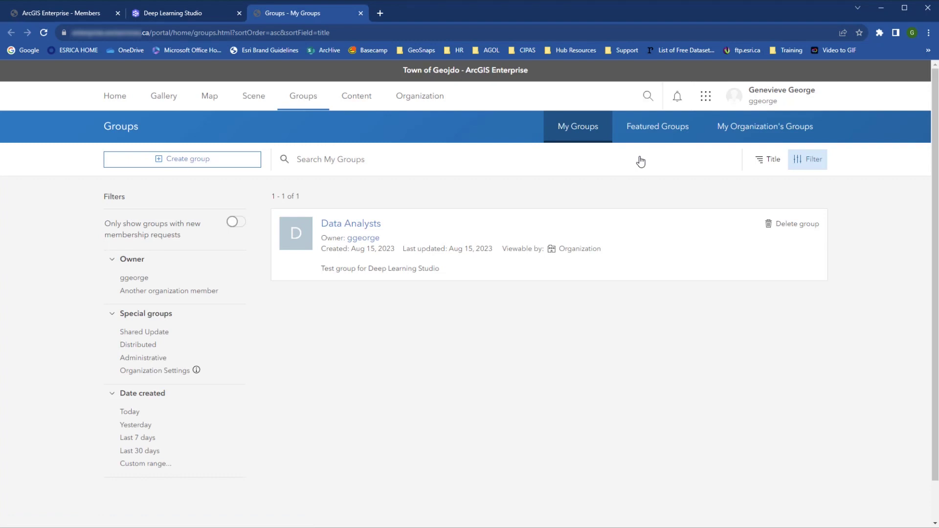
{"action": "left_click", "coordinate": [198, 17]}
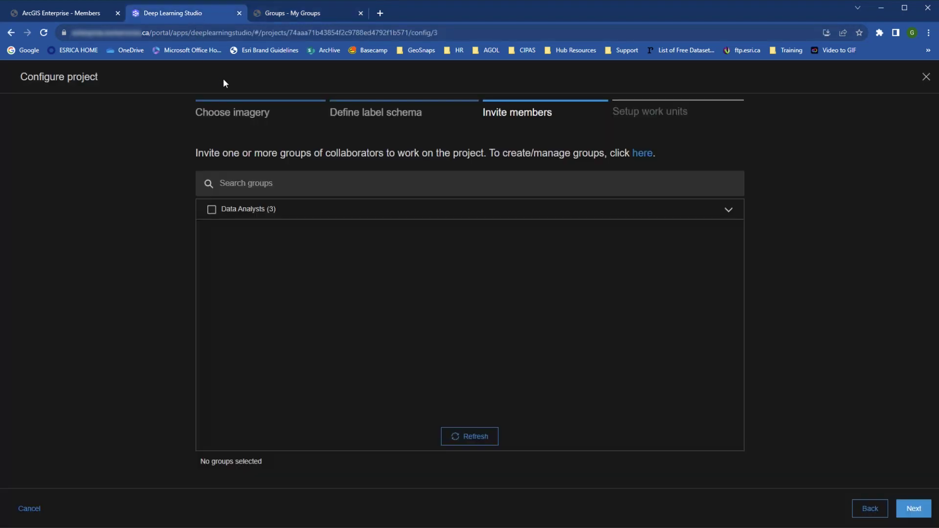
Expand the Data Analysts group, then view its members' roles on the portal Members page
{"action": "left_click", "coordinate": [727, 210]}
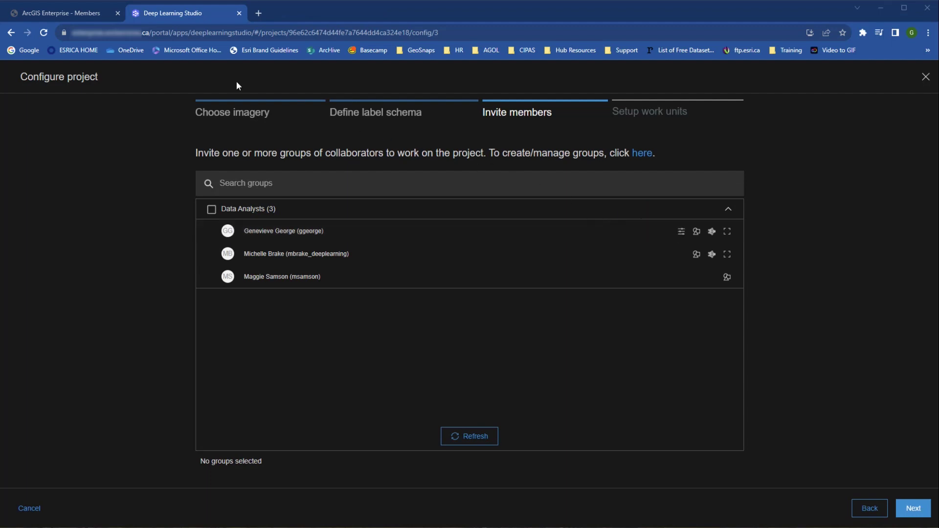
{"action": "left_click", "coordinate": [87, 16]}
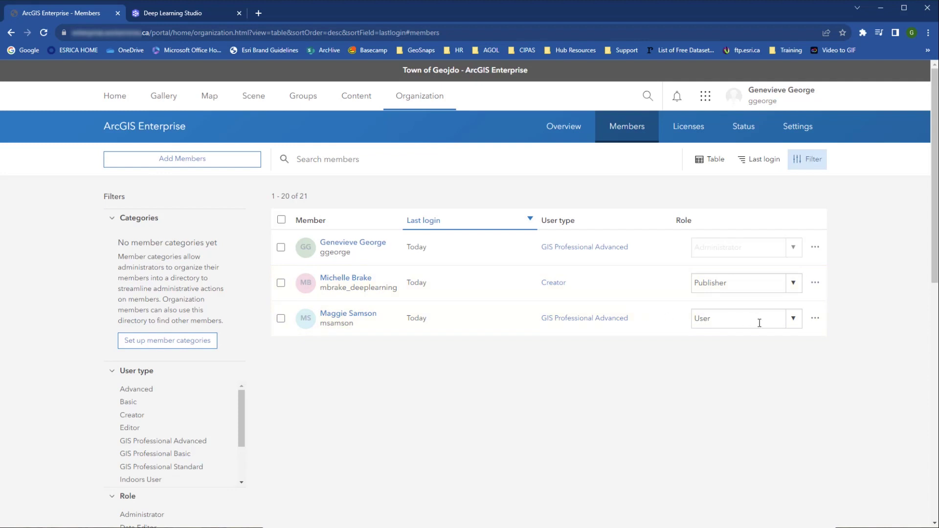
Make the third Data Analysts member a Publisher and refresh the project's group list
{"action": "left_click", "coordinate": [791, 320]}
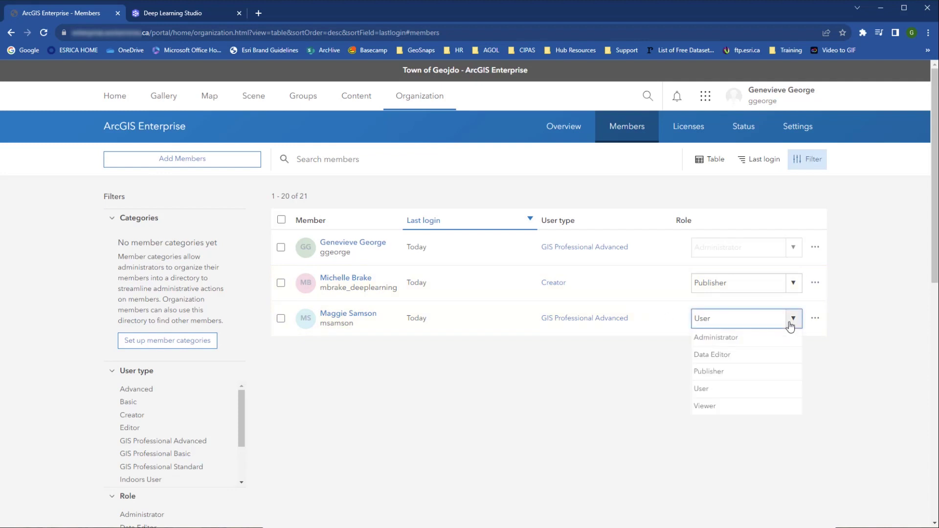
{"action": "left_click", "coordinate": [783, 373]}
{"action": "left_click", "coordinate": [205, 20]}
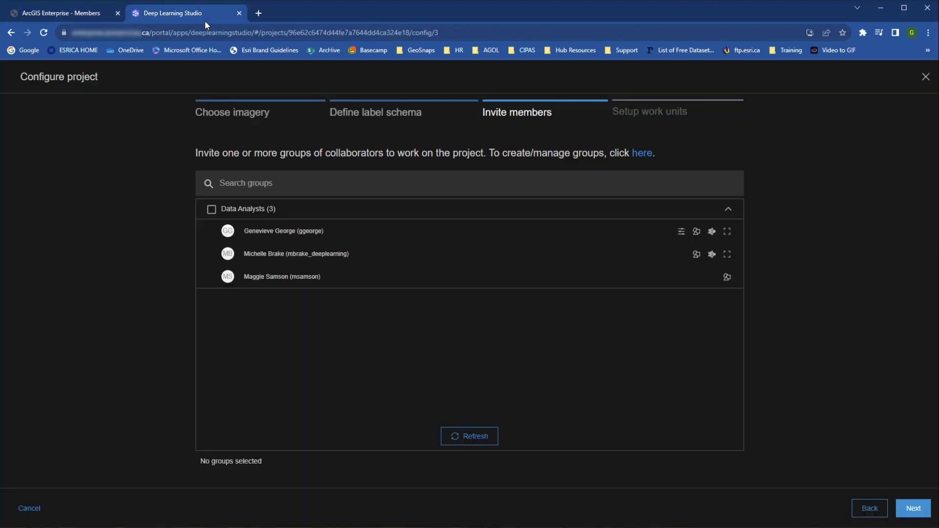
{"action": "left_click", "coordinate": [482, 434]}
{"action": "left_click", "coordinate": [727, 213]}
Set the second member's role to User and refresh the Data Analysts member list
{"action": "left_click", "coordinate": [80, 20]}
{"action": "left_click", "coordinate": [788, 283]}
{"action": "left_click", "coordinate": [743, 353]}
{"action": "left_click", "coordinate": [176, 13]}
{"action": "left_click", "coordinate": [466, 437]}
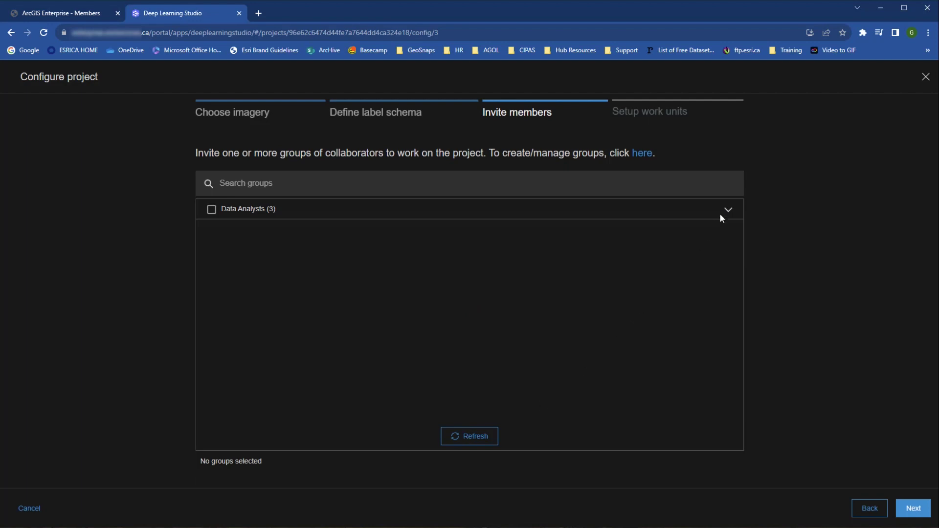
{"action": "left_click", "coordinate": [723, 216]}
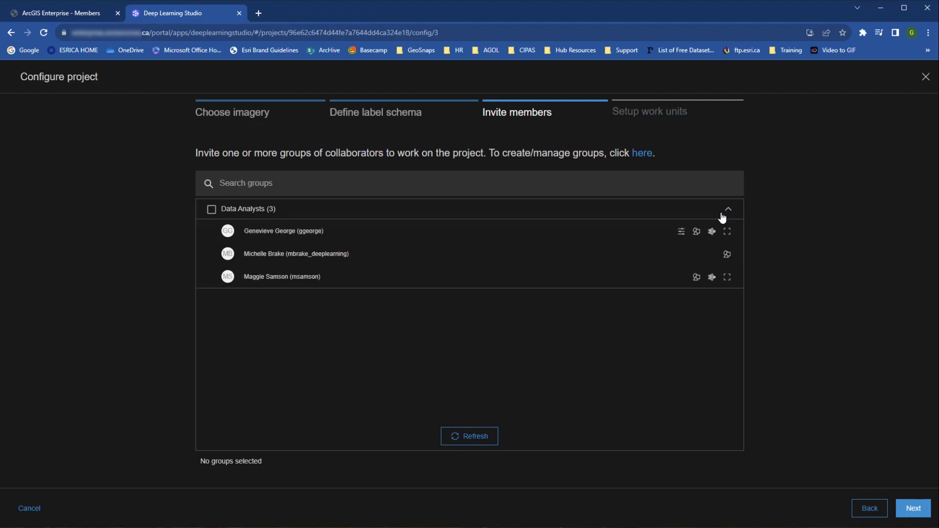
Invite the Data Analysts group as collaborators and continue to Setup work units
{"action": "left_click", "coordinate": [212, 211]}
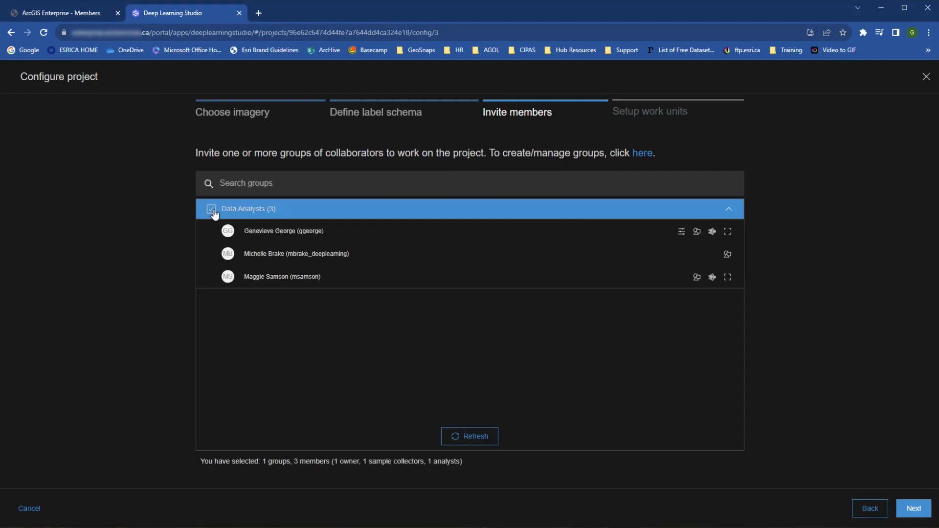
{"action": "left_click", "coordinate": [918, 509]}
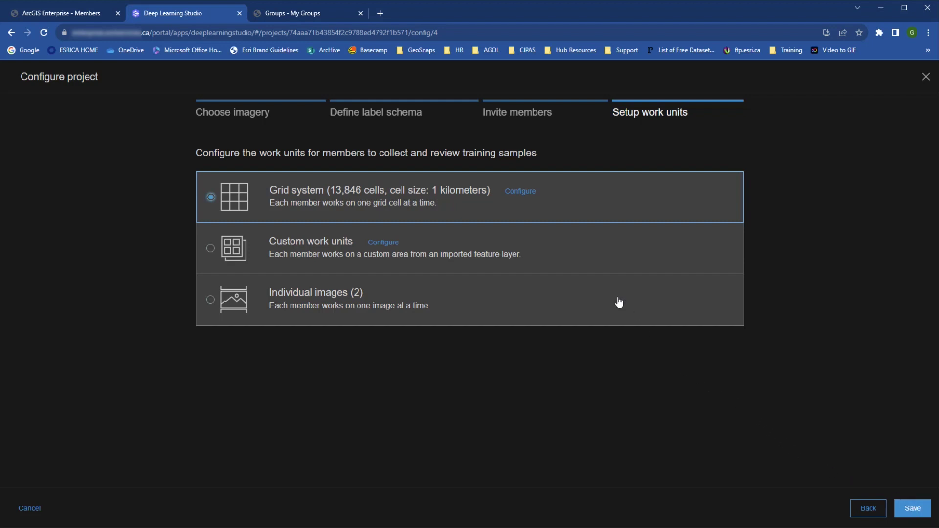
Limit the grid to the imagery outer boundary with 5 km cells, then preview and accept it
{"action": "left_click", "coordinate": [521, 195]}
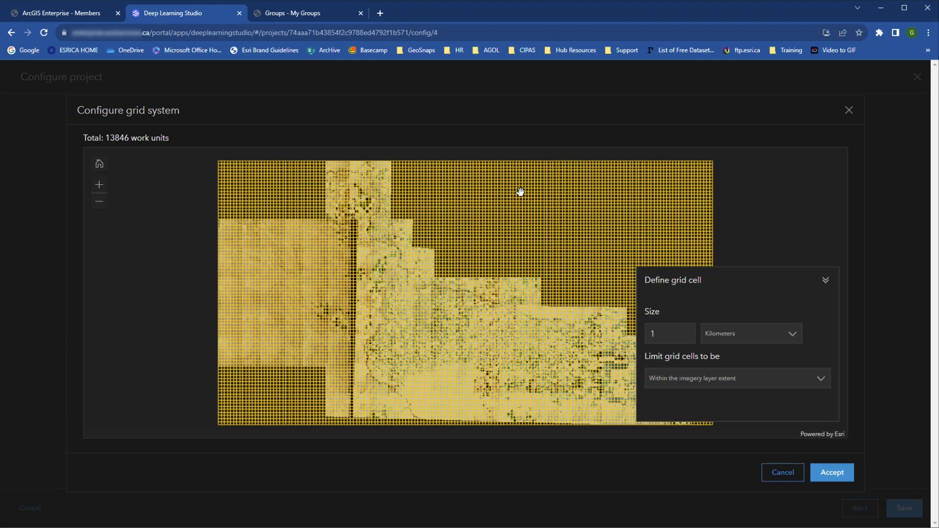
{"action": "left_click", "coordinate": [683, 380]}
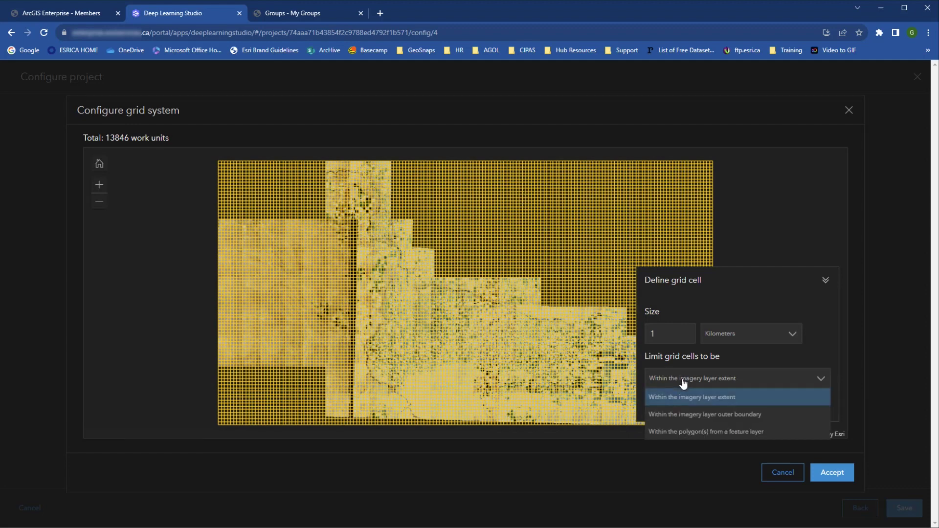
{"action": "left_click", "coordinate": [686, 414]}
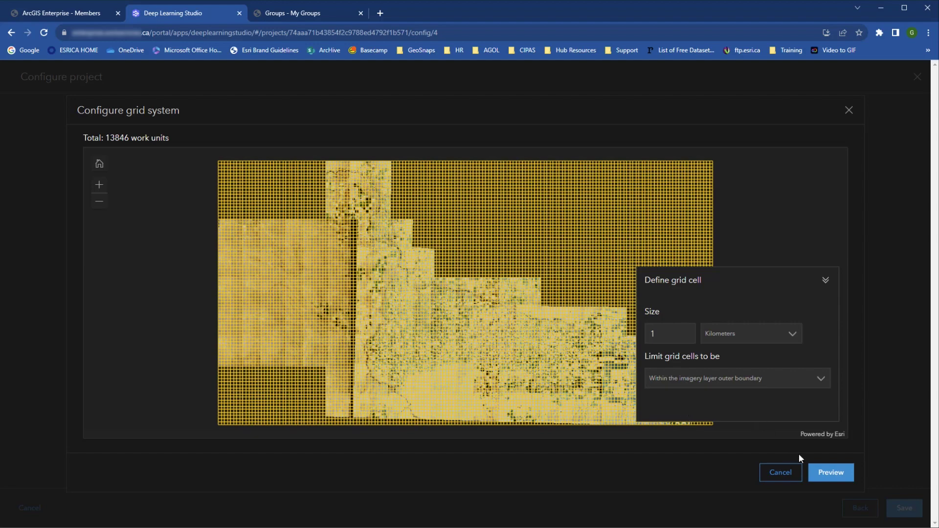
{"action": "left_click", "coordinate": [831, 473]}
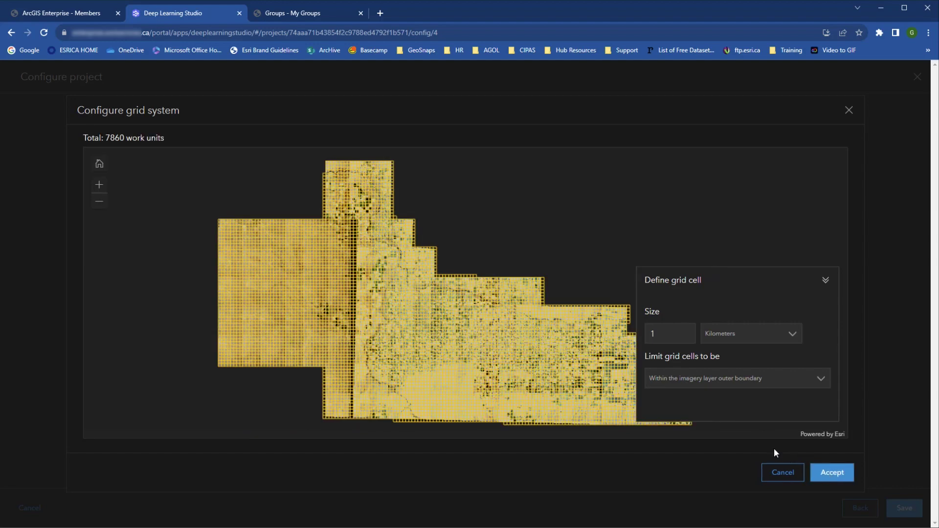
{"action": "double_click", "coordinate": [663, 337]}
{"action": "type", "text": "5"}
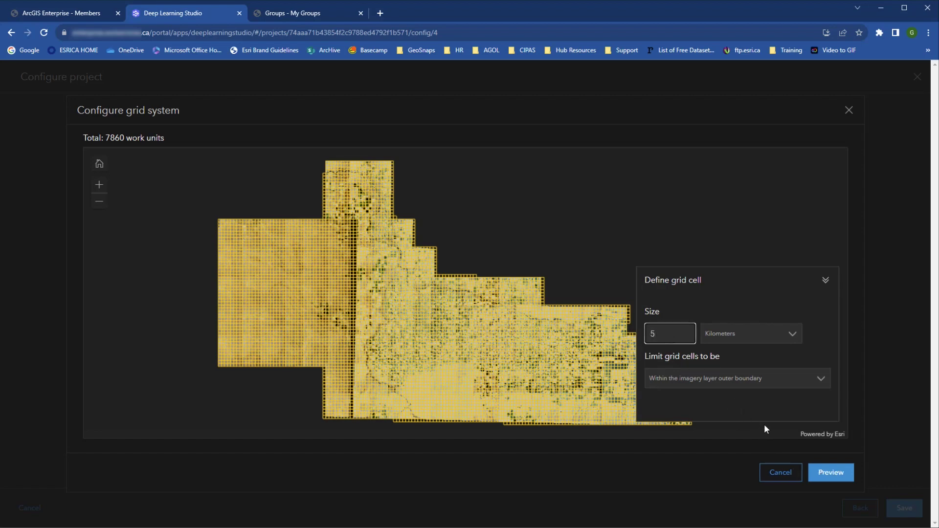
{"action": "left_click", "coordinate": [827, 473]}
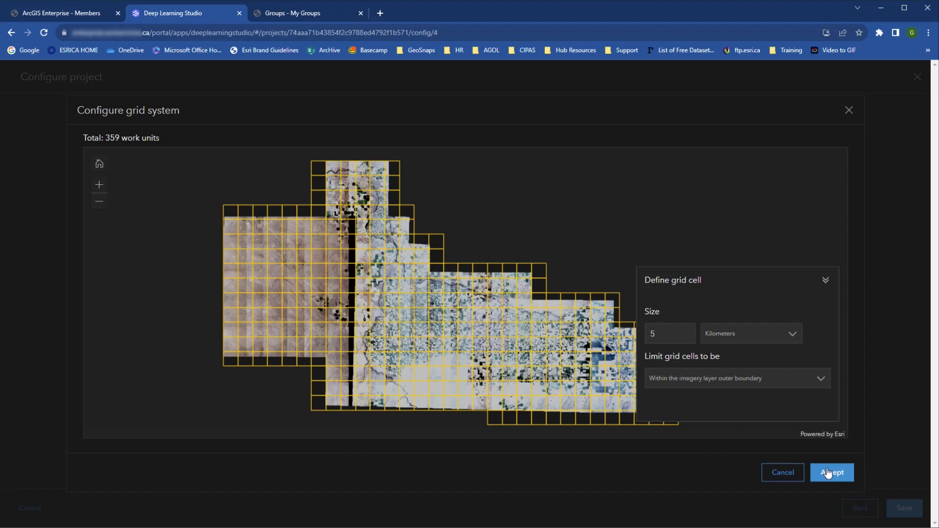
{"action": "left_click", "coordinate": [827, 474]}
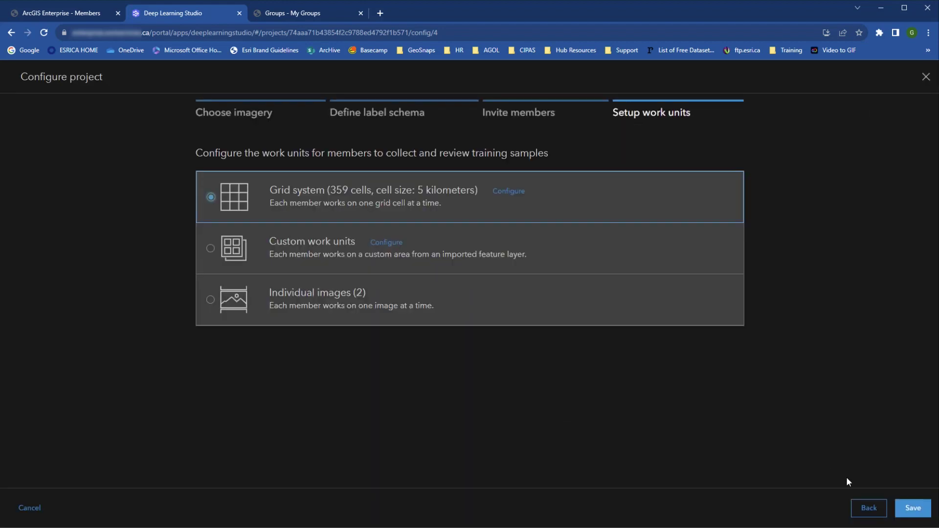
Save the project setup and open Prepare training data for Miami Boats DL
{"action": "left_click", "coordinate": [911, 508]}
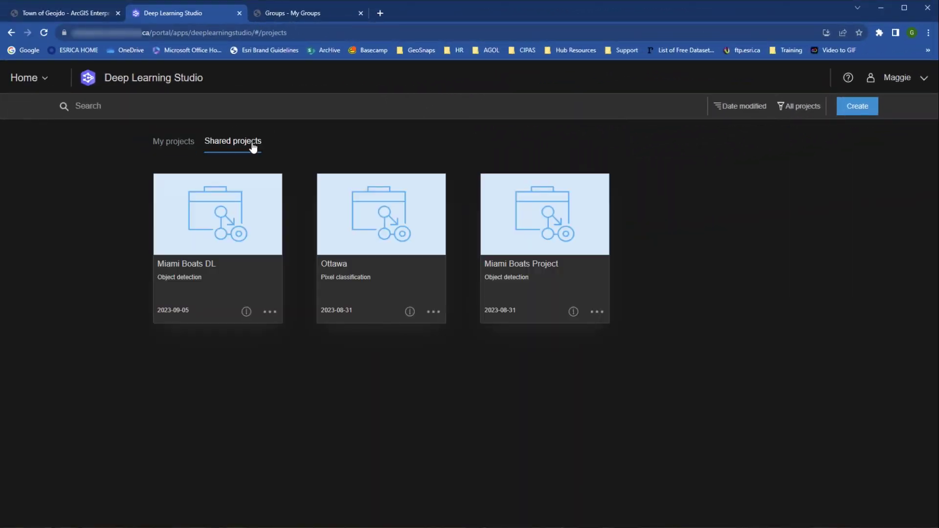
{"action": "left_click", "coordinate": [247, 202]}
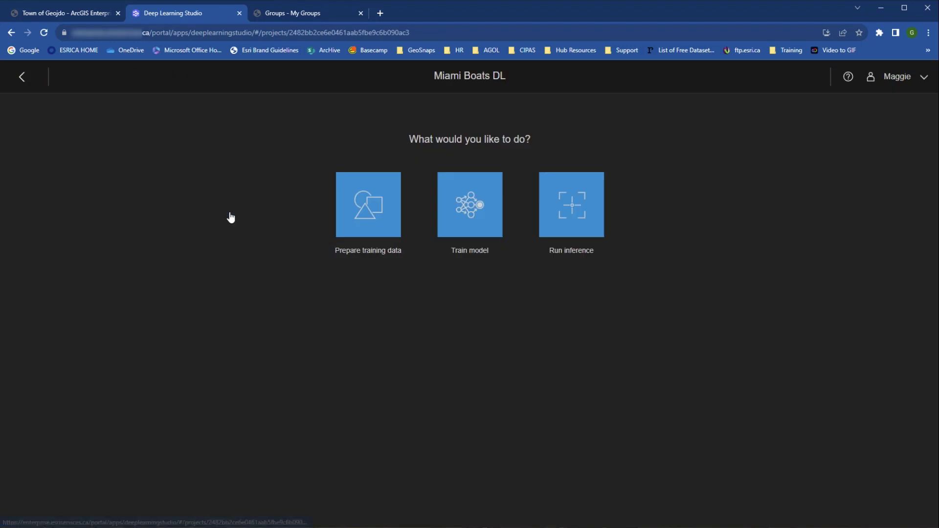
{"action": "left_click", "coordinate": [364, 211]}
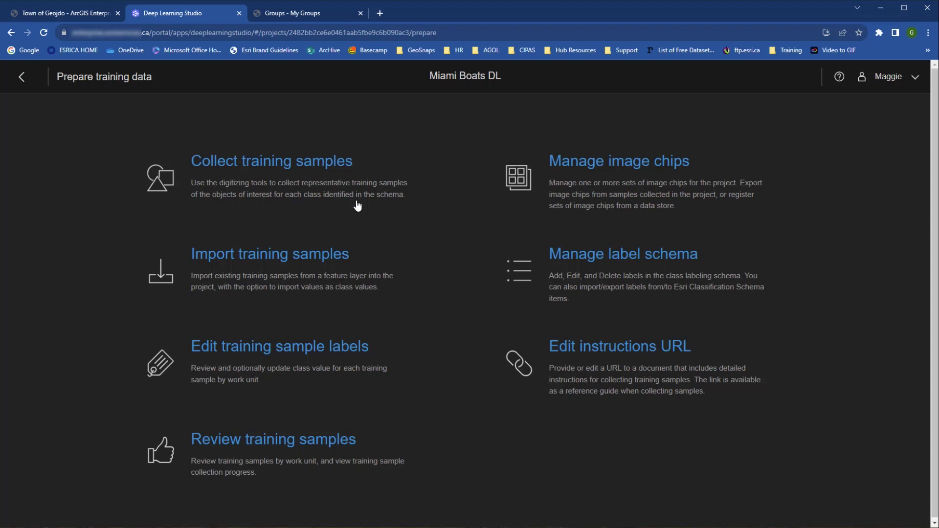
In work unit 273, outline the first boat as a Boats polygon sample
{"action": "left_click", "coordinate": [310, 167]}
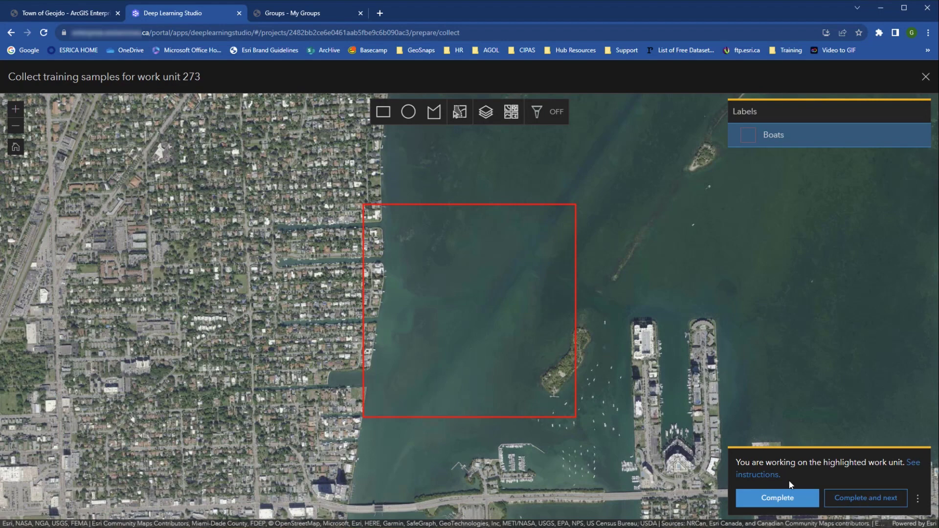
{"action": "scroll", "coordinate": [564, 415], "scroll_direction": "up", "scroll_amount": 5}
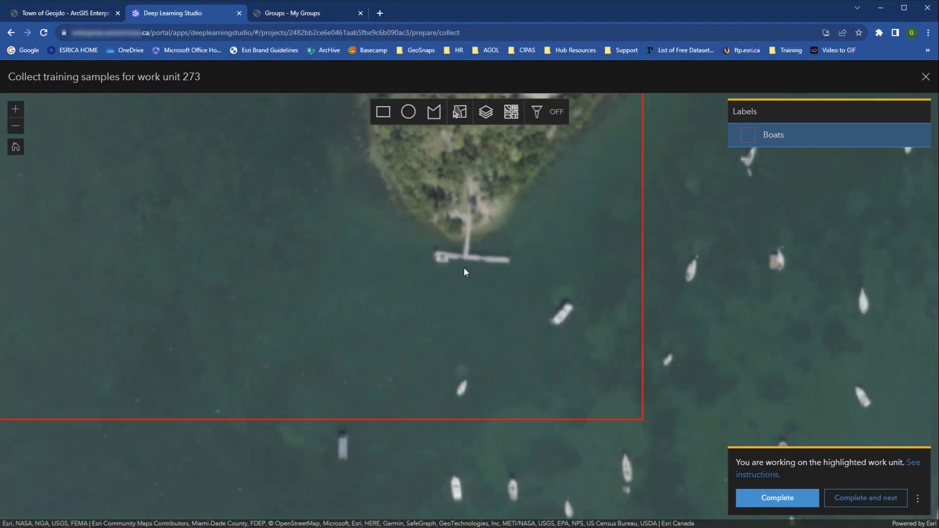
{"action": "left_click", "coordinate": [425, 110]}
{"action": "left_click", "coordinate": [460, 376]}
{"action": "left_click", "coordinate": [453, 394]}
{"action": "left_click", "coordinate": [463, 399]}
{"action": "double_click", "coordinate": [470, 378]}
Outline the second boat as a Boats sample and mark work unit 273 complete
{"action": "left_click", "coordinate": [566, 298]}
{"action": "left_click", "coordinate": [548, 321]}
{"action": "left_click", "coordinate": [556, 327]}
{"action": "double_click", "coordinate": [576, 308]}
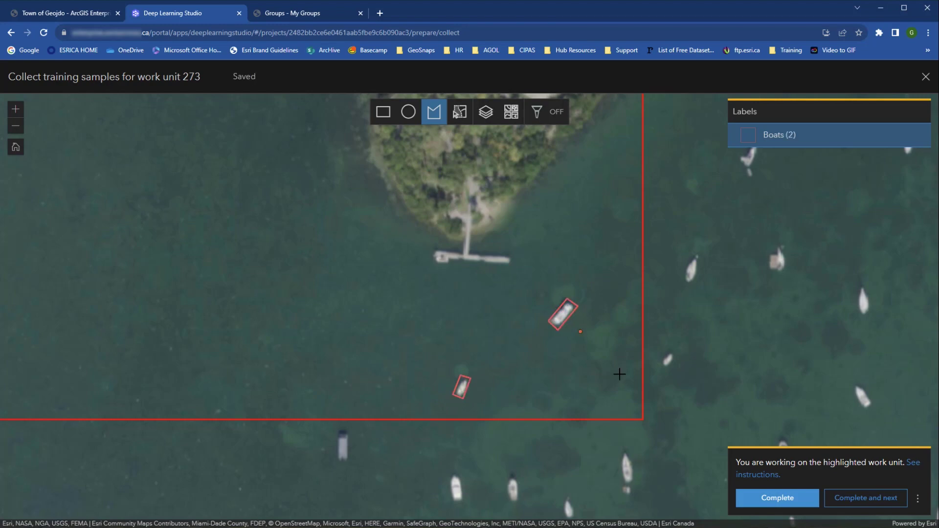
{"action": "left_click", "coordinate": [776, 498]}
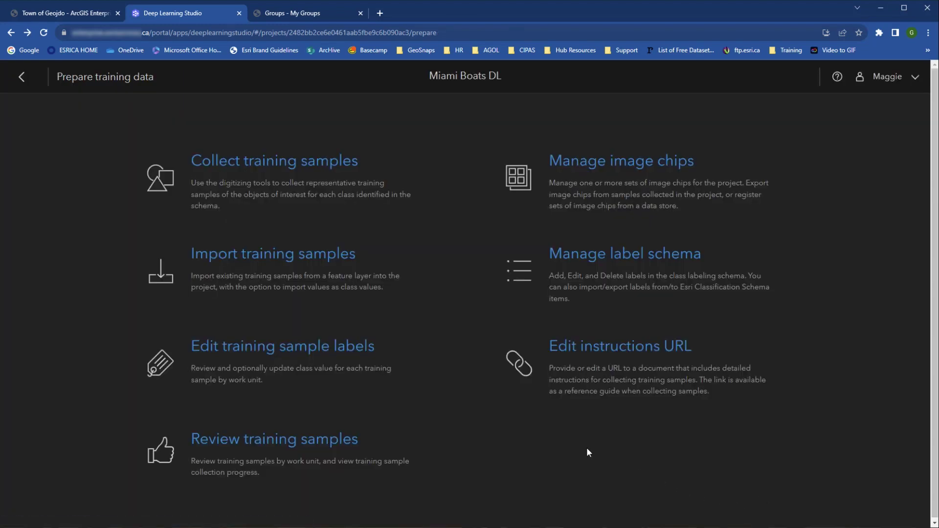
{"action": "left_click", "coordinate": [284, 260]}
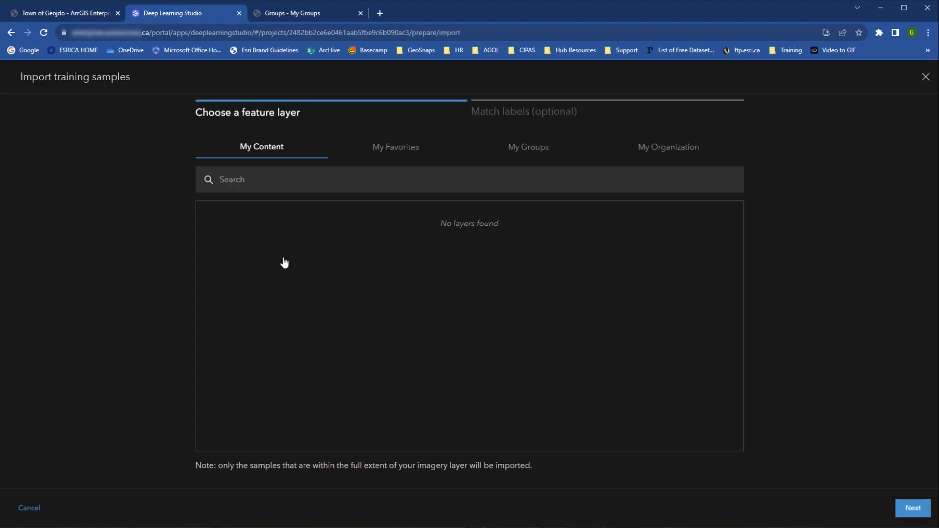
{"action": "left_click", "coordinate": [652, 150]}
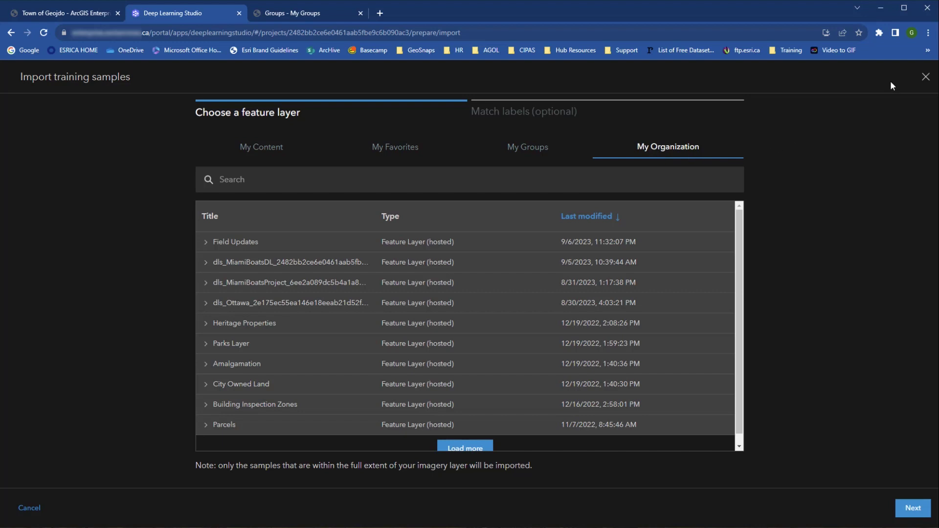
{"action": "left_click", "coordinate": [926, 77]}
{"action": "left_click", "coordinate": [566, 356]}
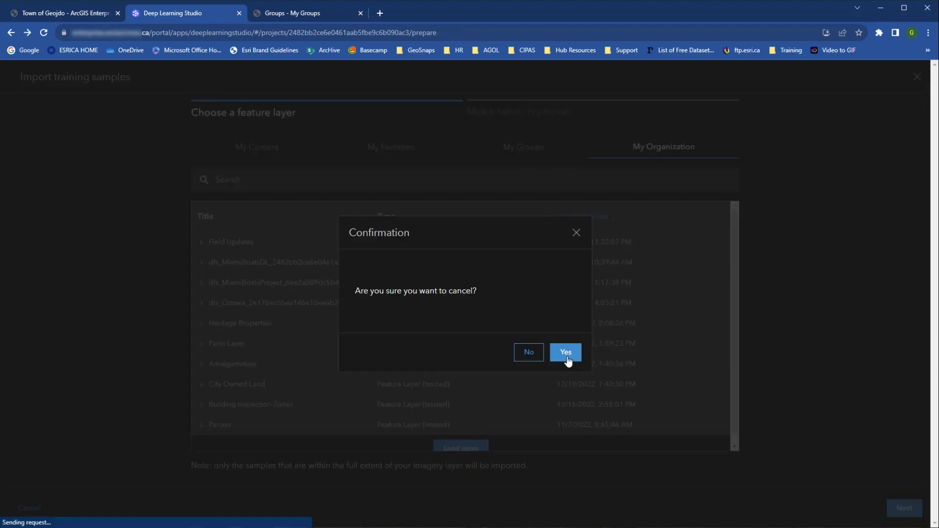
{"action": "left_click", "coordinate": [325, 351]}
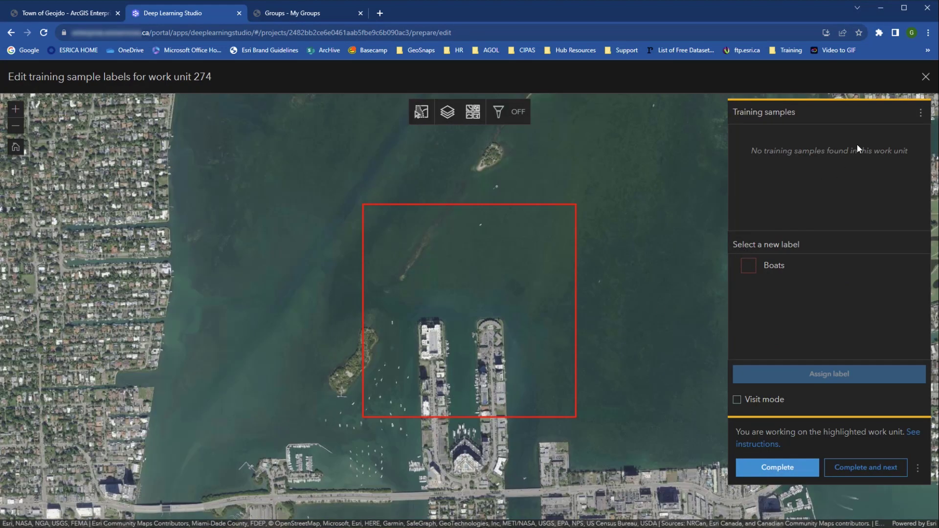
{"action": "left_click", "coordinate": [926, 77]}
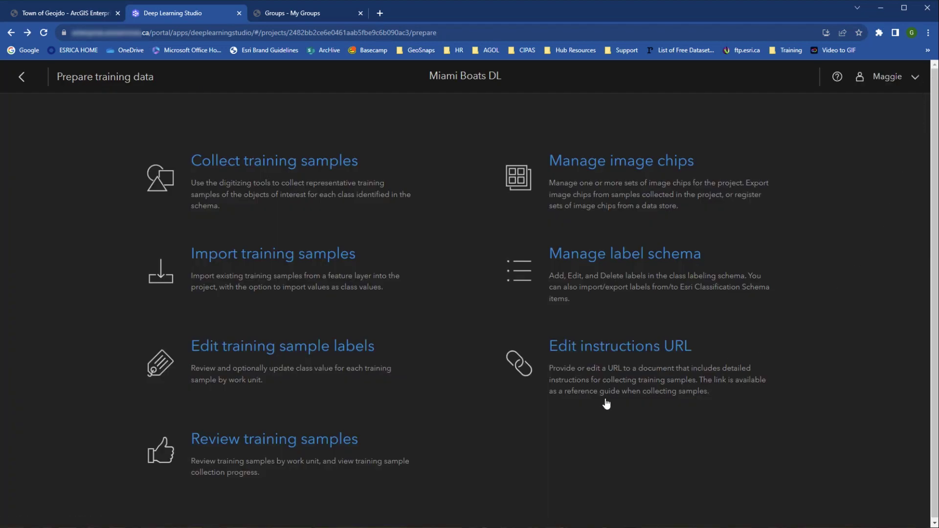
Open the training sample review dashboard and bring up work unit 136
{"action": "left_click", "coordinate": [322, 446]}
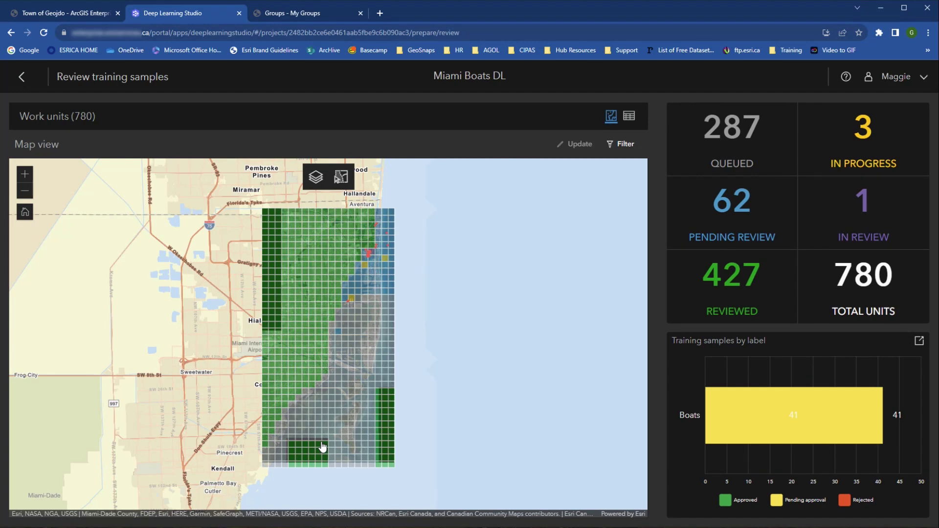
{"action": "scroll", "coordinate": [373, 246], "scroll_direction": "up", "scroll_amount": 3}
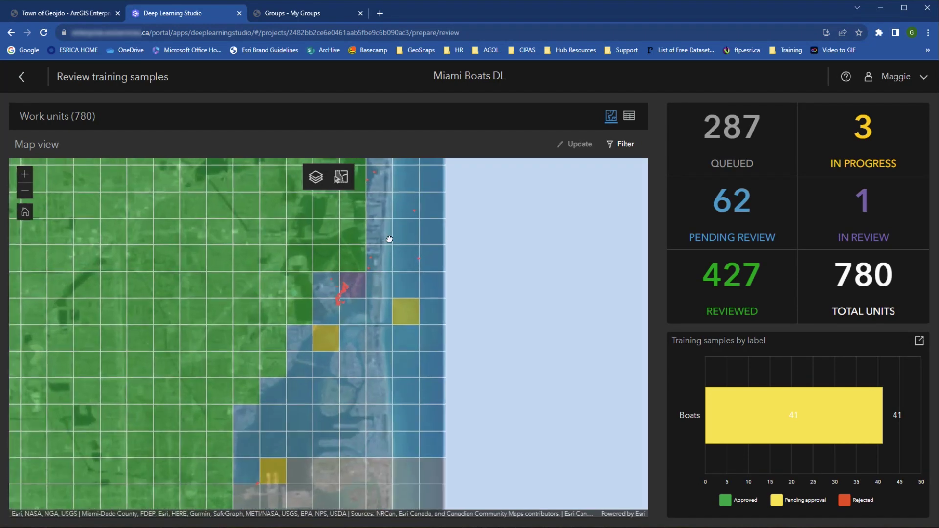
{"action": "left_click", "coordinate": [324, 291]}
{"action": "left_click", "coordinate": [398, 414]}
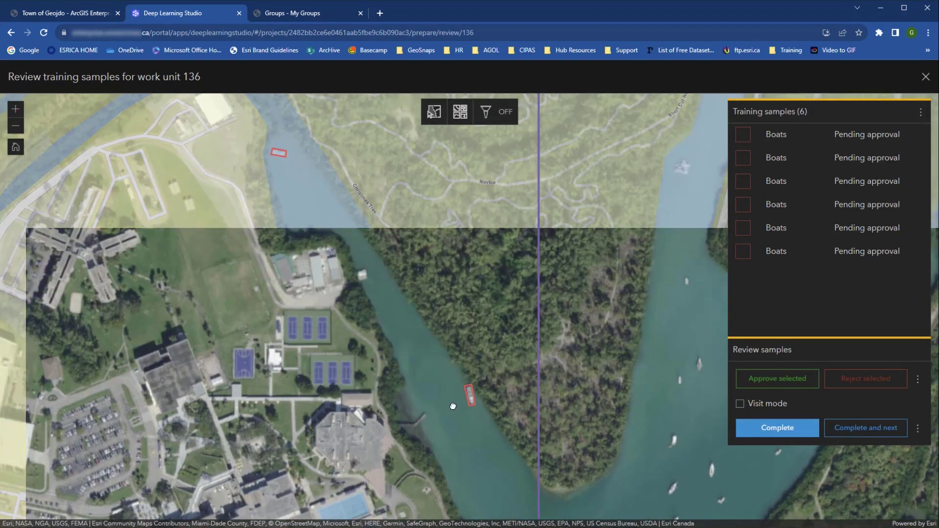
Approve all six Boats samples in work unit 136 and finish its review
{"action": "left_click", "coordinate": [743, 134]}
{"action": "left_click", "coordinate": [744, 158]}
{"action": "left_click", "coordinate": [743, 182]}
{"action": "left_click", "coordinate": [744, 206]}
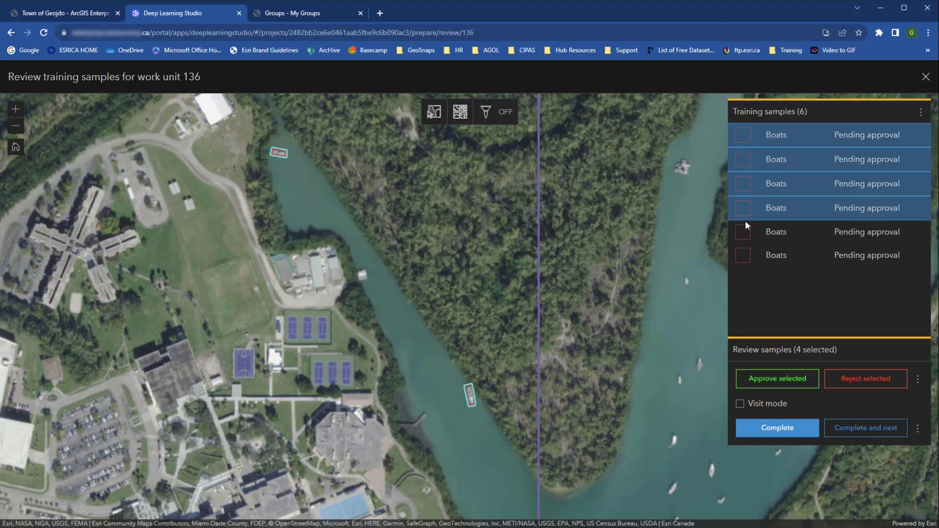
{"action": "left_click", "coordinate": [743, 232]}
{"action": "left_click", "coordinate": [744, 256]}
{"action": "left_click", "coordinate": [756, 384]}
{"action": "left_click", "coordinate": [777, 428]}
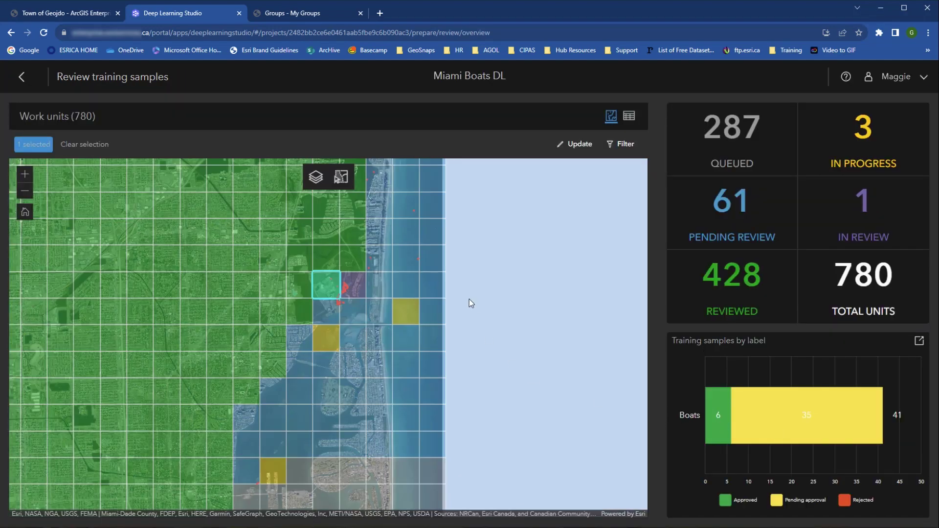
Check Manage image chips shows no chips yet, then return to Prepare training data
{"action": "left_click", "coordinate": [22, 79]}
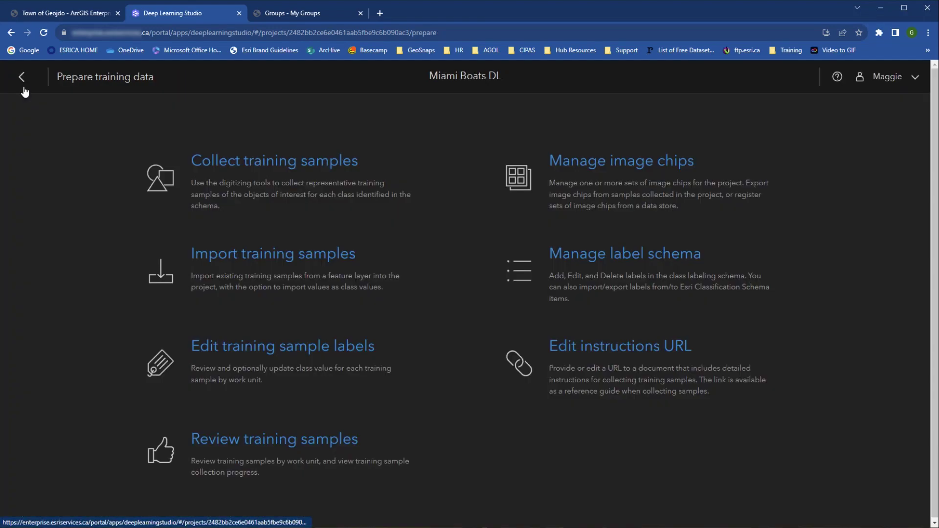
{"action": "left_click", "coordinate": [593, 161]}
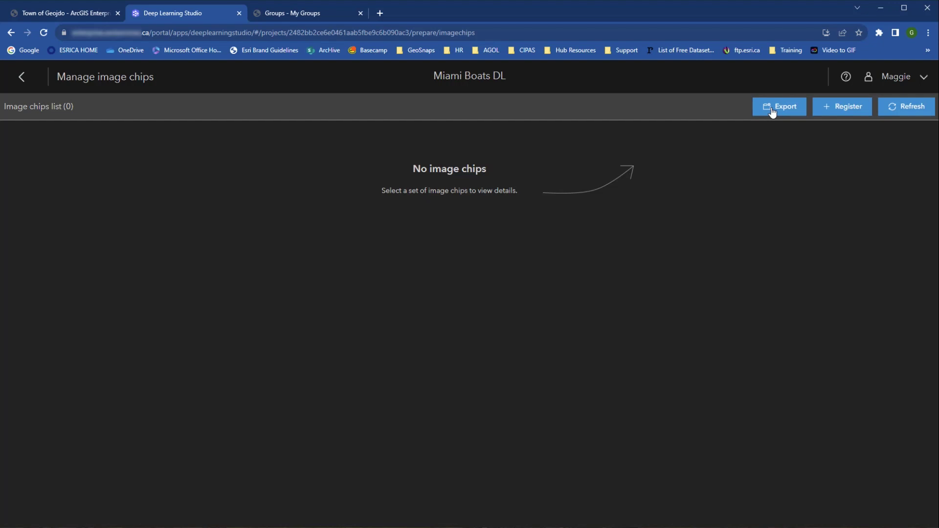
{"action": "left_click", "coordinate": [26, 82]}
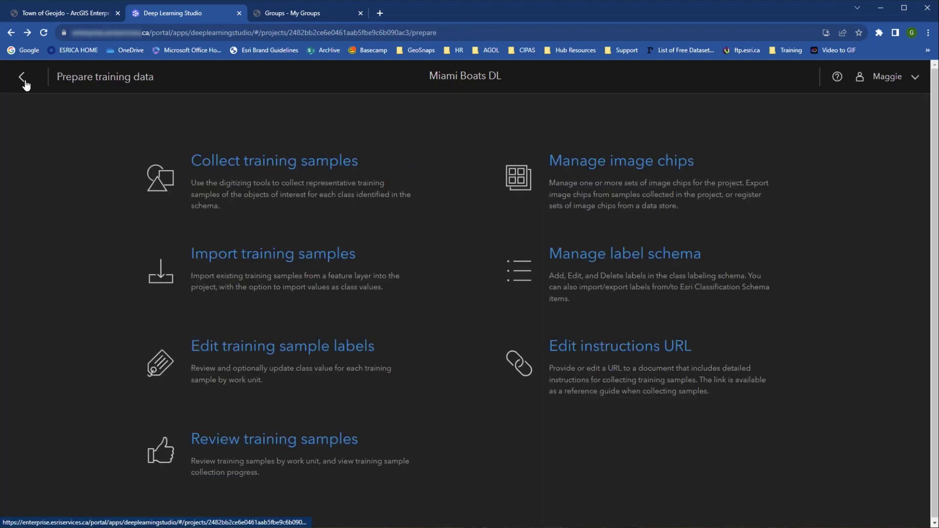
Give the Boats label a blue 149ECE outline, then bring up Edit instructions URL
{"action": "left_click", "coordinate": [595, 259]}
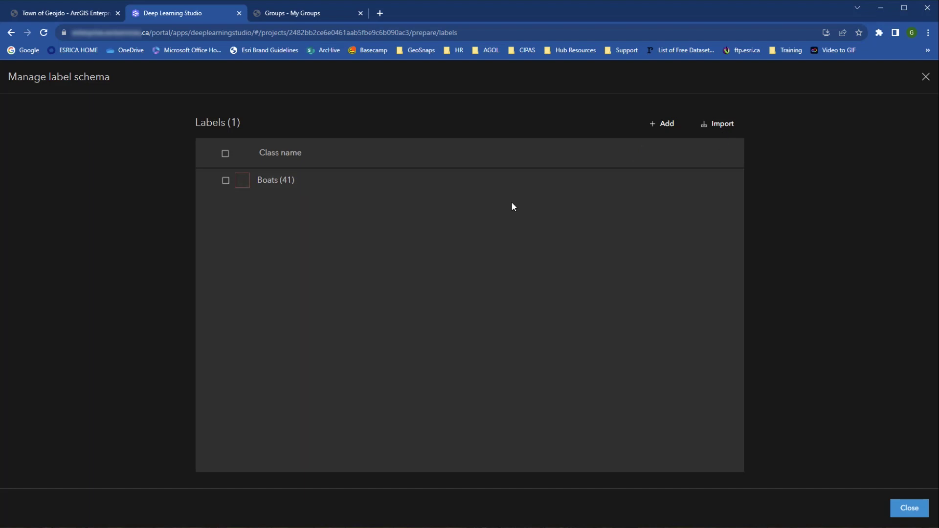
{"action": "left_click", "coordinate": [238, 183]}
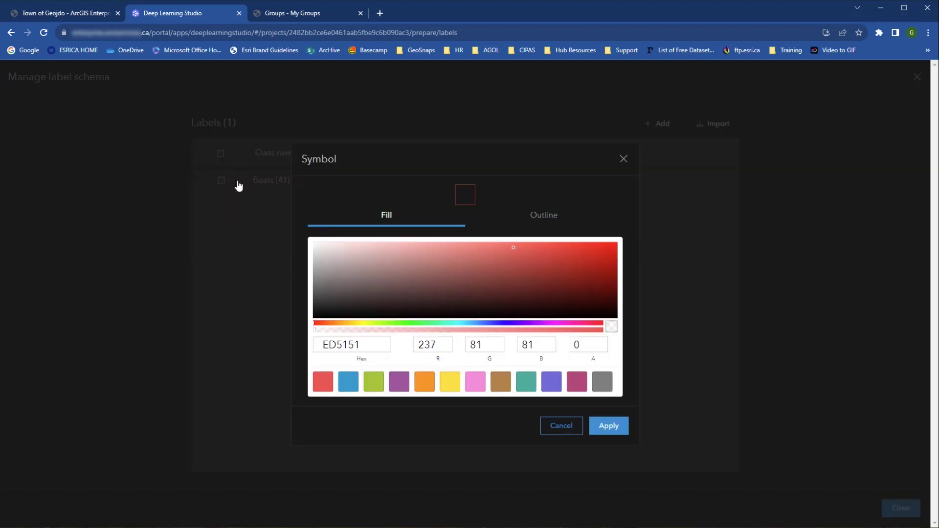
{"action": "left_click", "coordinate": [534, 216]}
{"action": "left_click", "coordinate": [348, 383]}
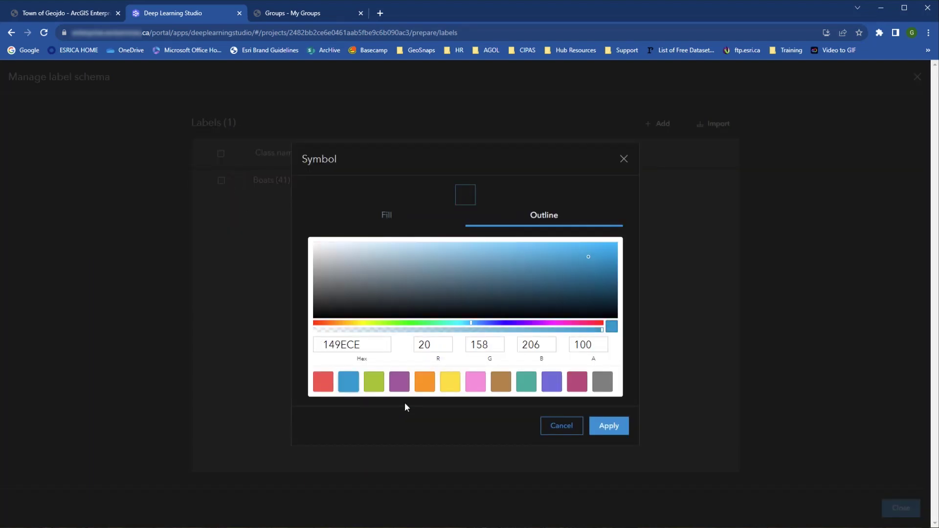
{"action": "left_click", "coordinate": [624, 424]}
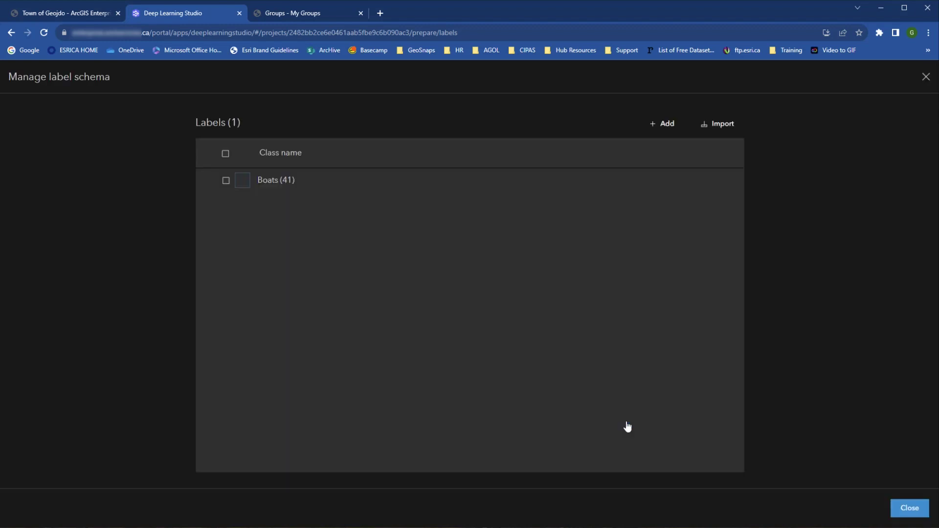
{"action": "left_click", "coordinate": [905, 510]}
{"action": "left_click", "coordinate": [630, 348]}
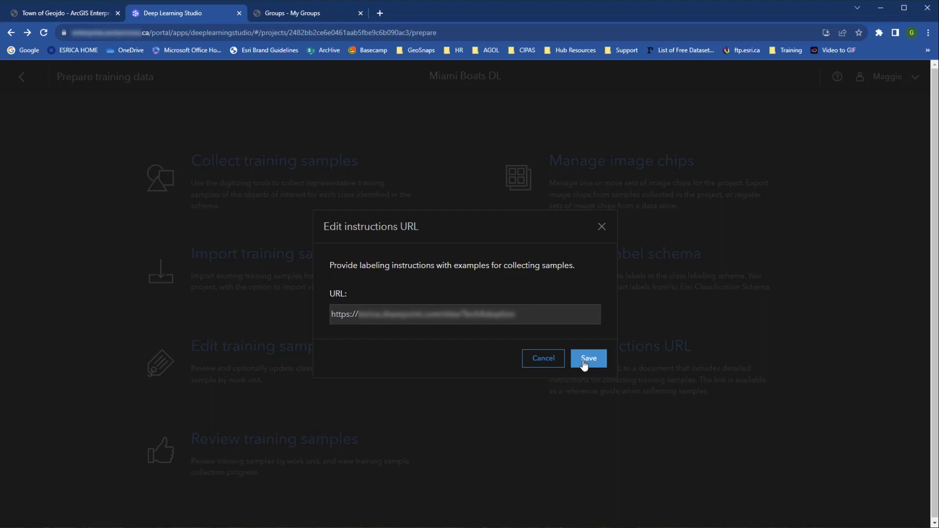
Save the instructions URL and verify the collection instructions link opens the Technology Adoption page
{"action": "left_click", "coordinate": [588, 358]}
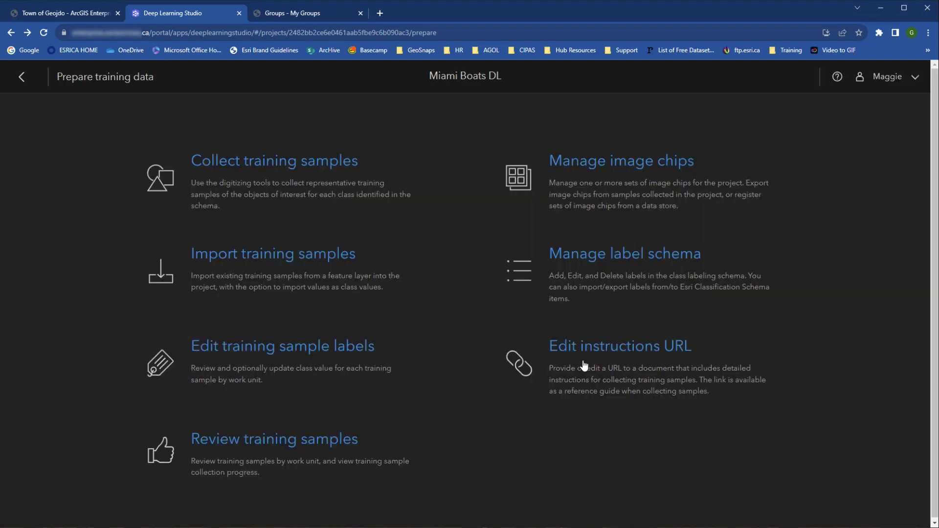
{"action": "left_click", "coordinate": [312, 172]}
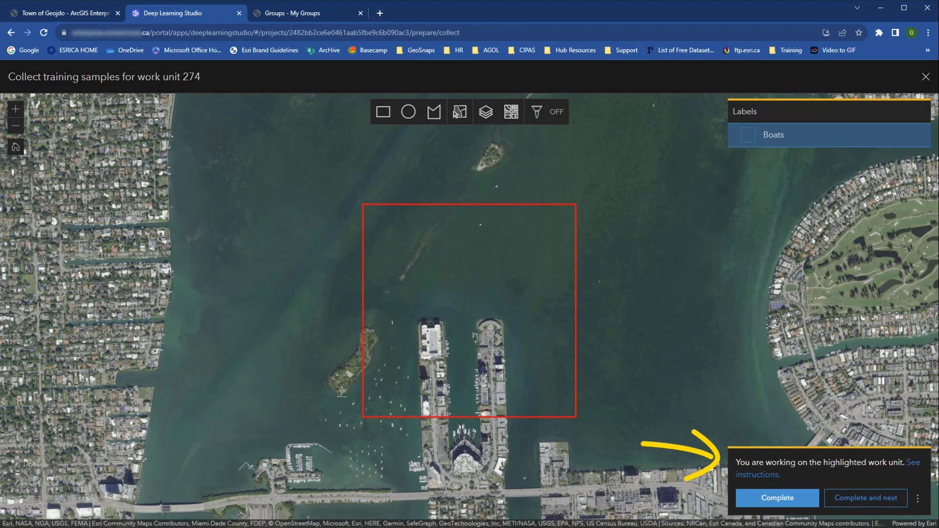
{"action": "left_click", "coordinate": [748, 474]}
{"action": "left_click", "coordinate": [419, 15]}
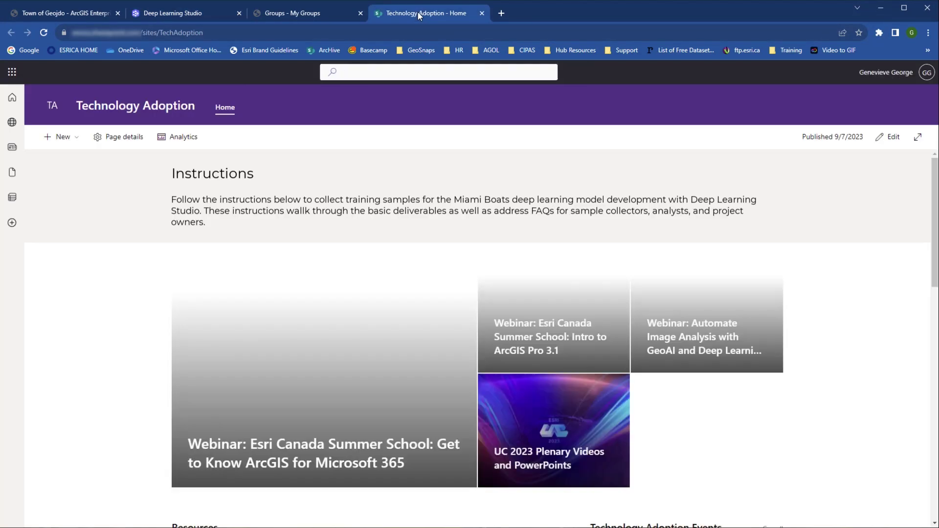
{"action": "left_click", "coordinate": [214, 19]}
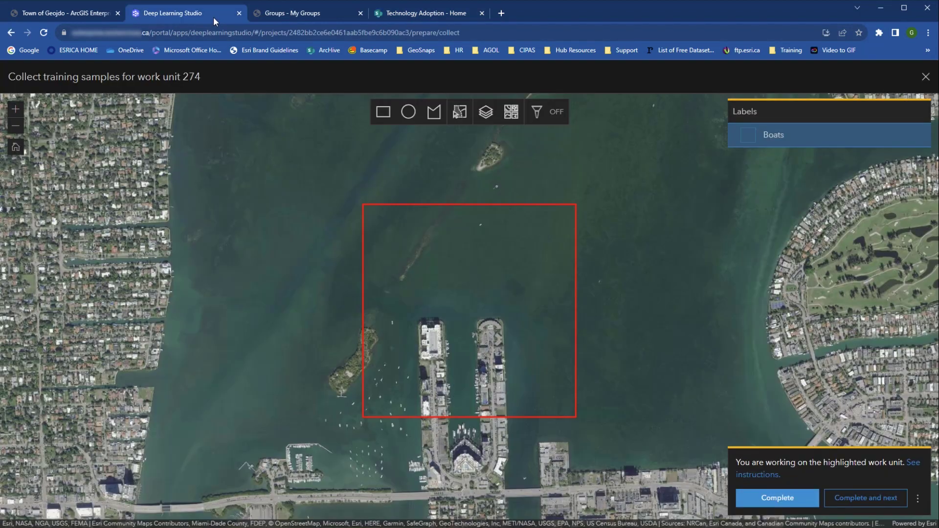
{"action": "left_click", "coordinate": [927, 77]}
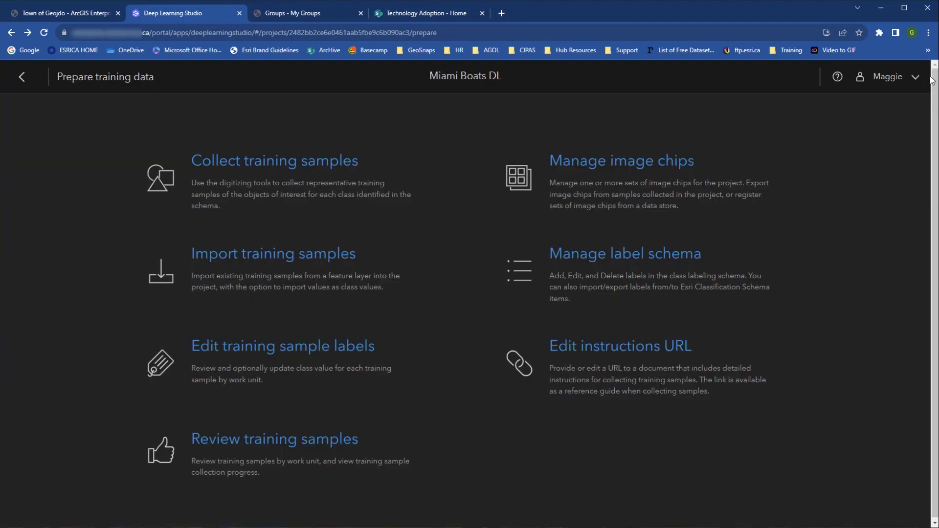
As the data collector, open Miami Boats DL from the Shared projects list
{"action": "left_click", "coordinate": [37, 87]}
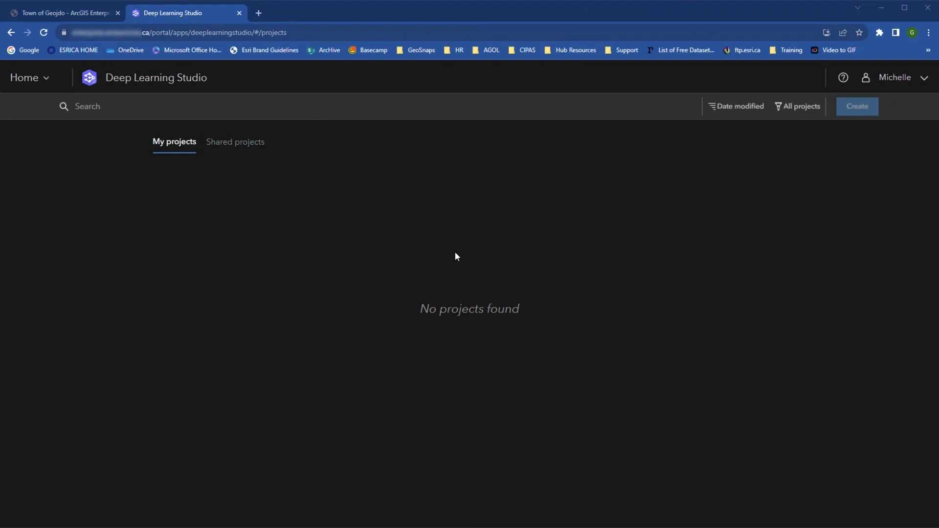
{"action": "left_click", "coordinate": [235, 142]}
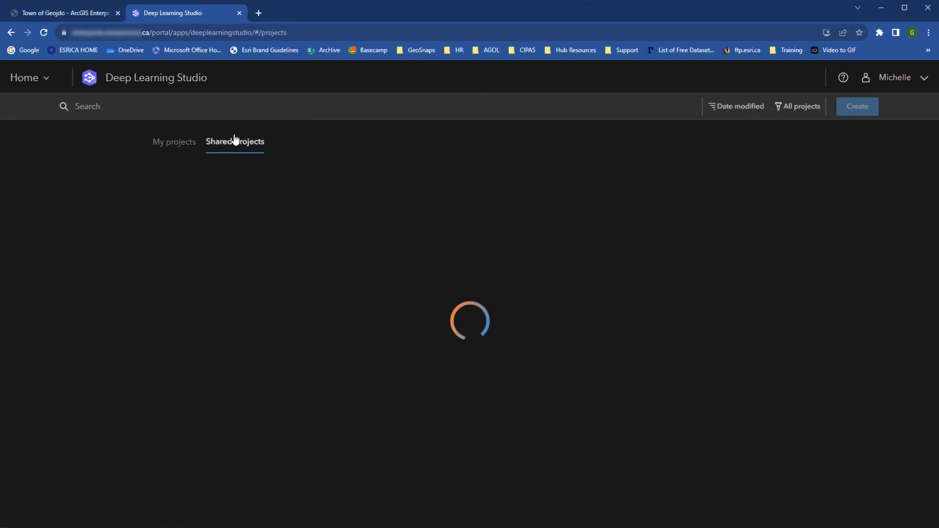
{"action": "left_click", "coordinate": [234, 224]}
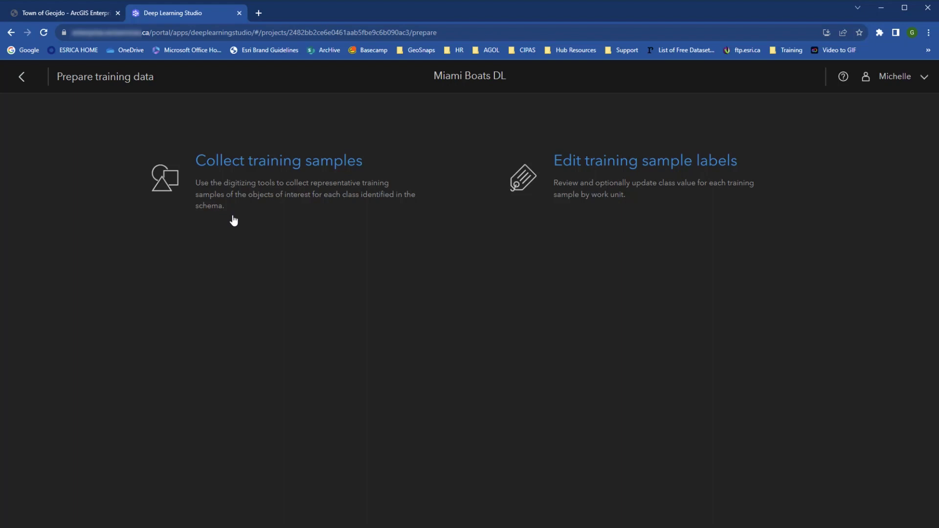
Open and close work unit 176 in Collect training samples, then in Edit training sample labels
{"action": "left_click", "coordinate": [239, 166]}
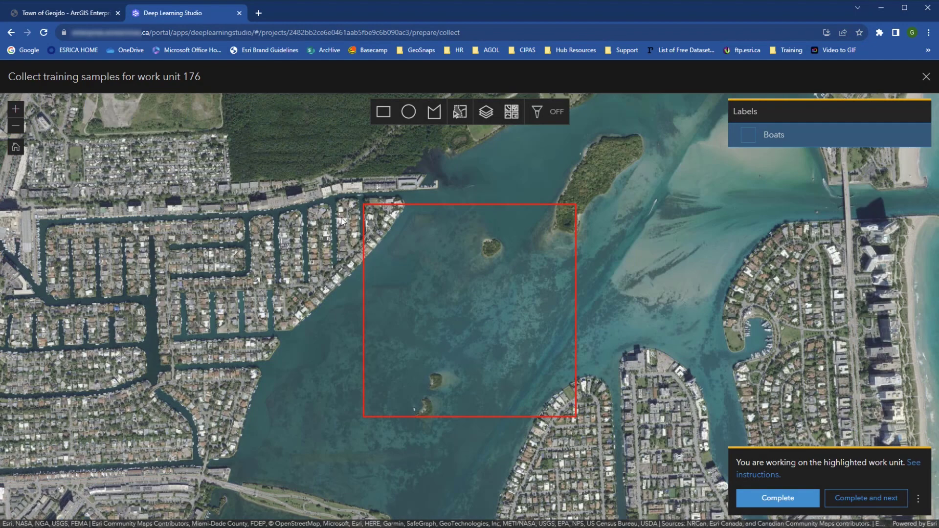
{"action": "left_click", "coordinate": [926, 77]}
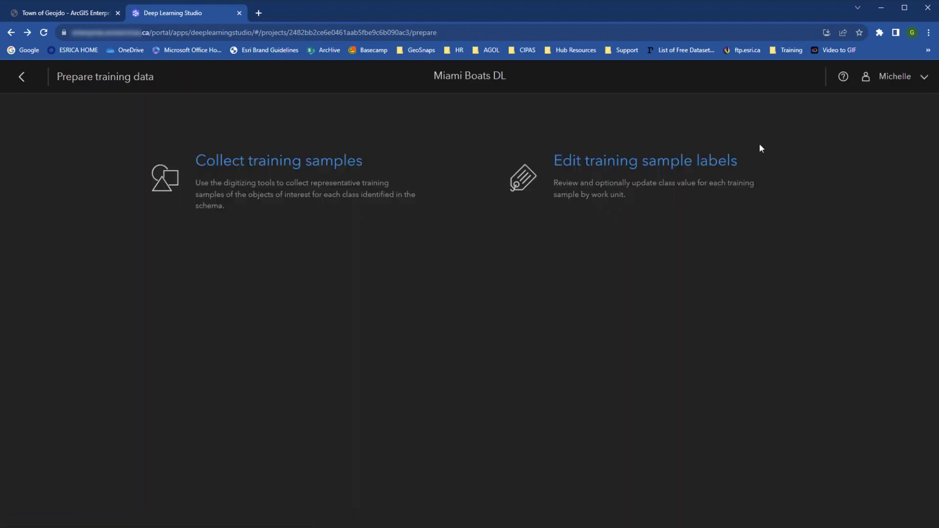
{"action": "left_click", "coordinate": [725, 161]}
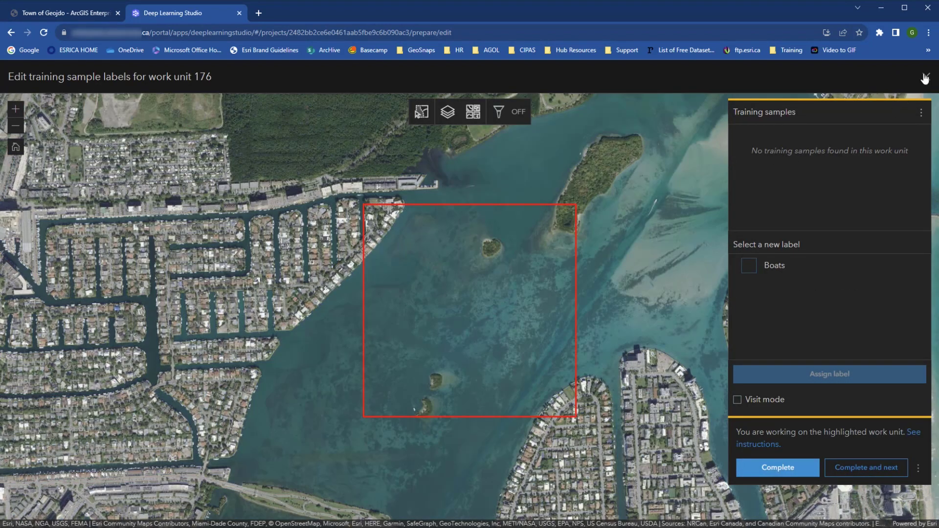
{"action": "left_click", "coordinate": [921, 78]}
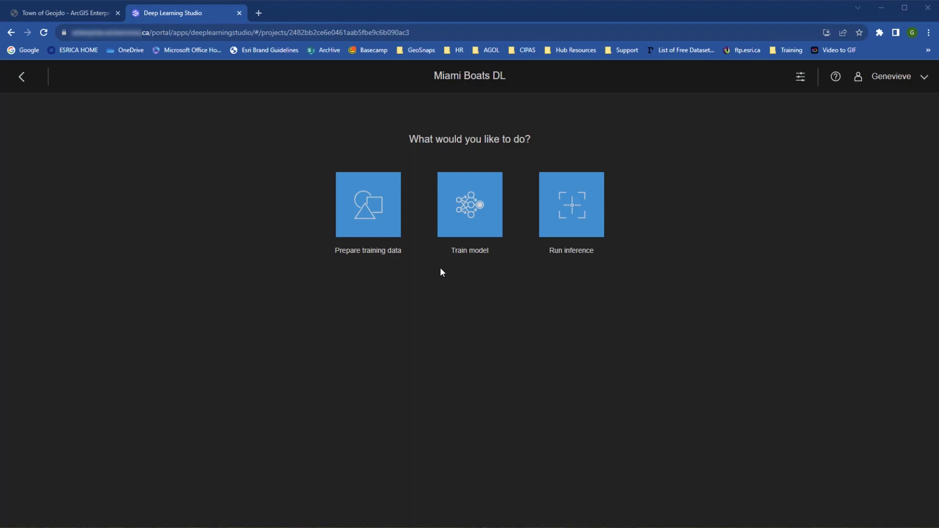
Check Train model for existing Miami Boats DL iterations, then start object detection inference on NAIP_Miami_2022_tif
{"action": "left_click", "coordinate": [453, 230]}
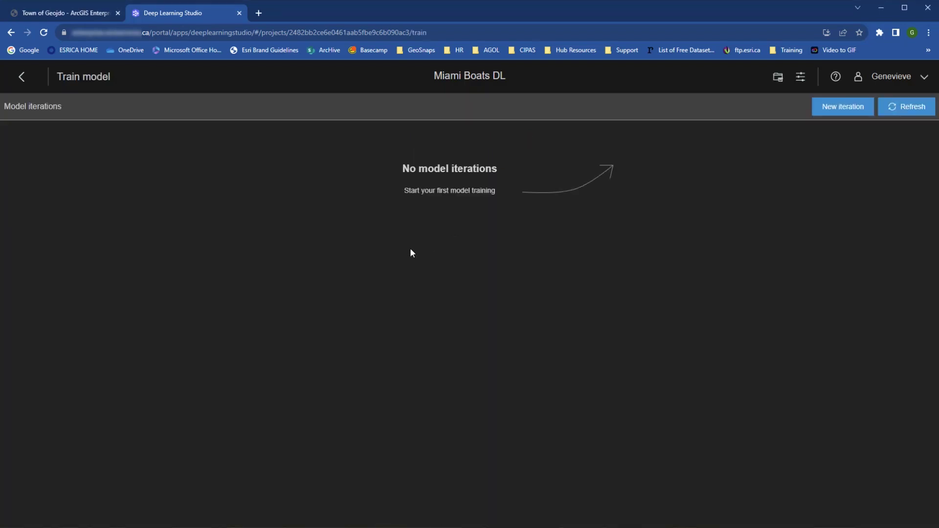
{"action": "left_click", "coordinate": [24, 79]}
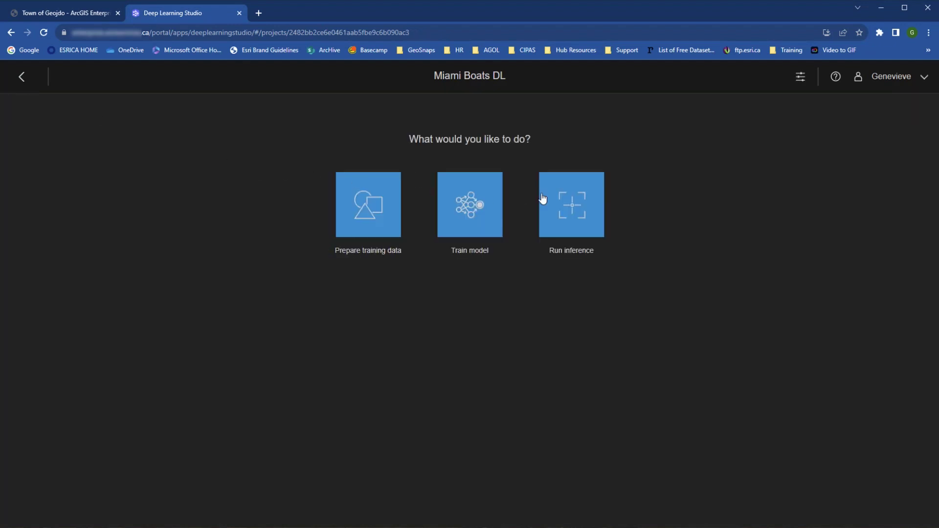
{"action": "left_click", "coordinate": [570, 197]}
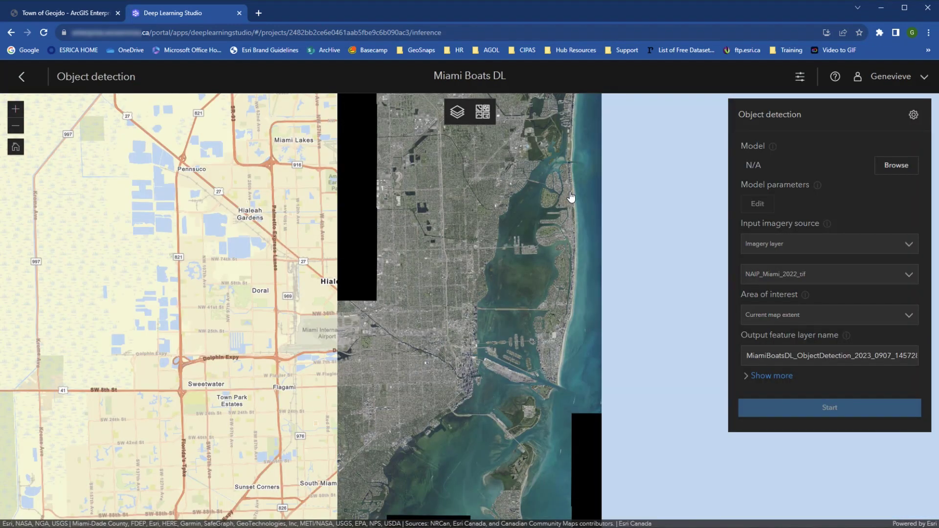